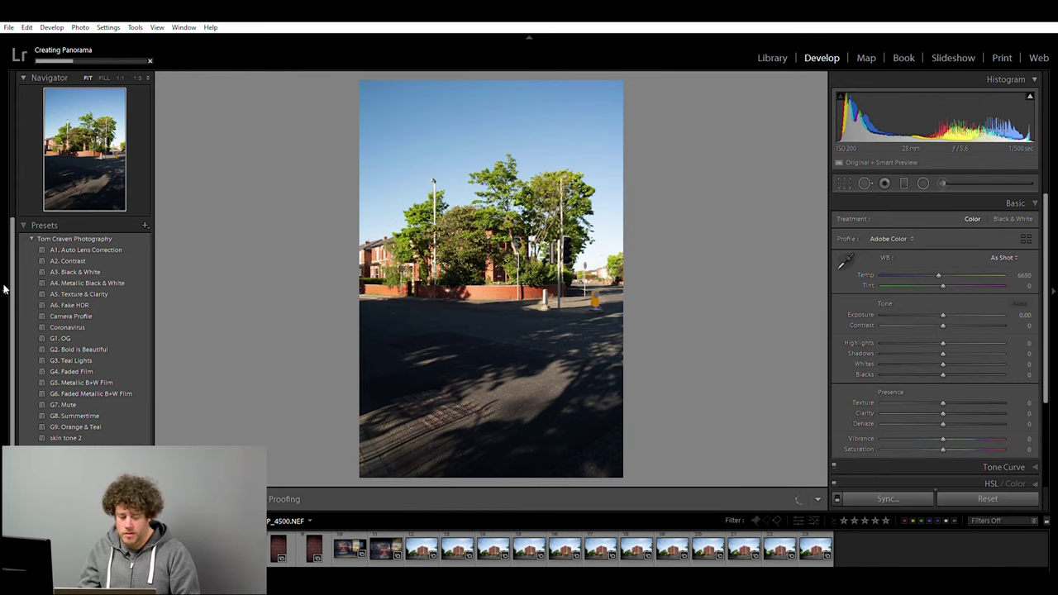
# Select the freshly merged street-corner panorama and switch to the crop tool.
pyautogui.click(531, 570)
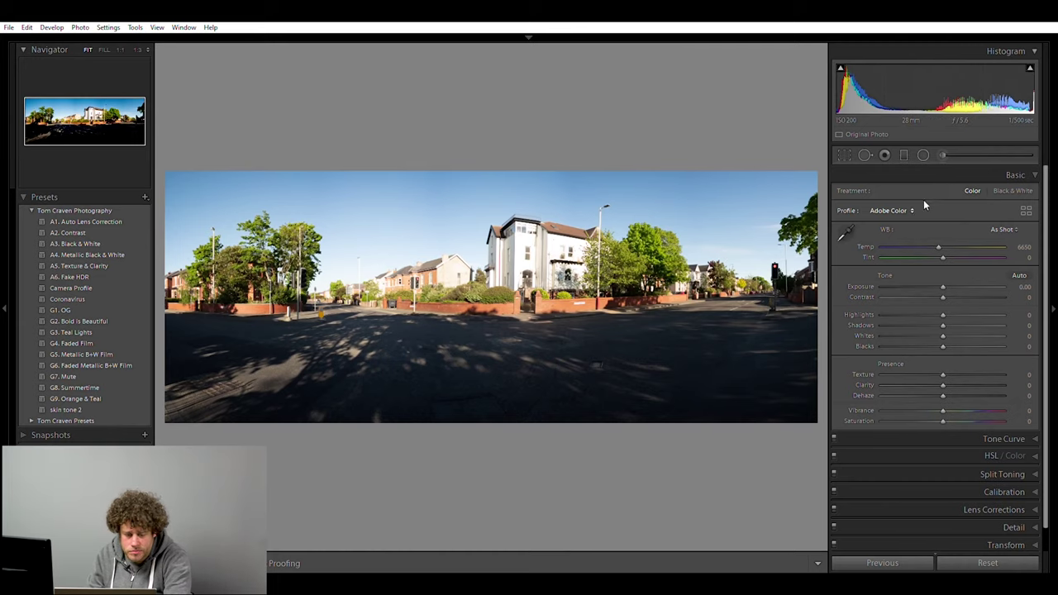
pyautogui.click(843, 154)
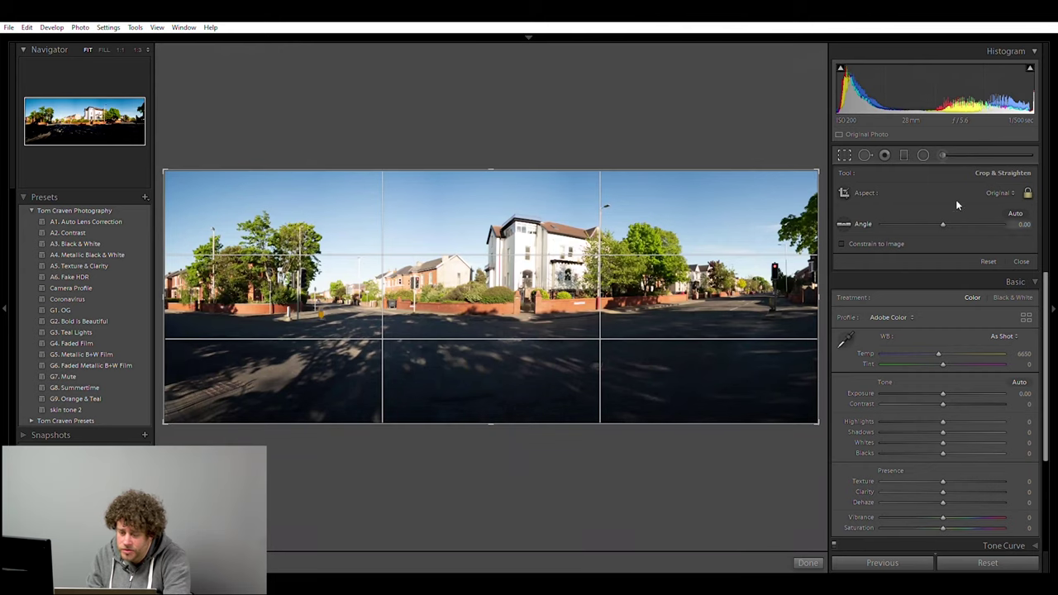
# Unlock the aspect, trim the panorama's uneven left edge, and auto-straighten to -0.24°.
pyautogui.click(1027, 193)
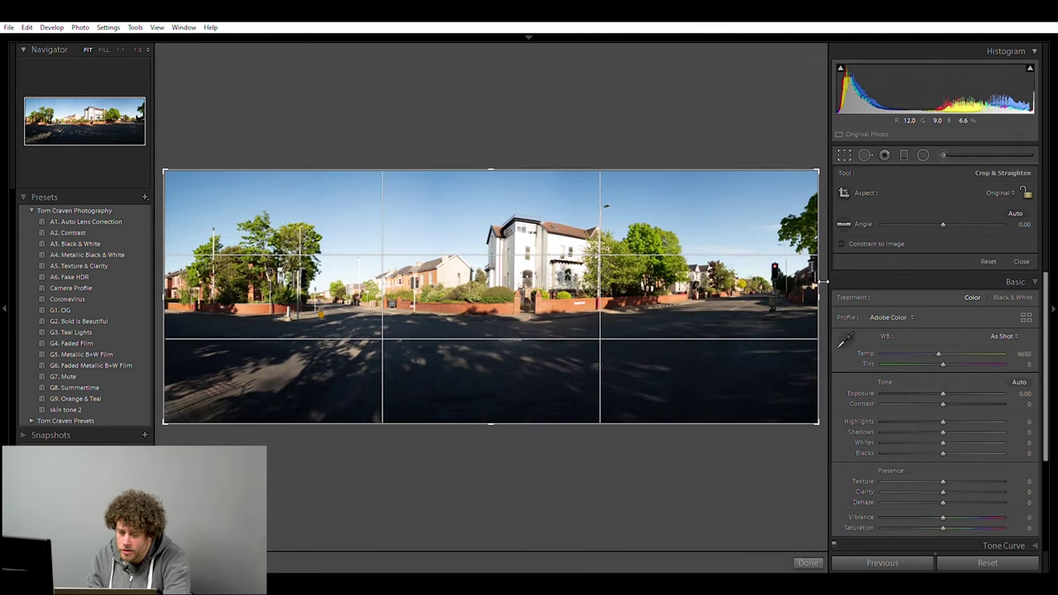
pyautogui.moveTo(824, 281)
pyautogui.mouseDown()
pyautogui.moveTo(800, 284)
pyautogui.moveTo(827, 283)
pyautogui.mouseUp()
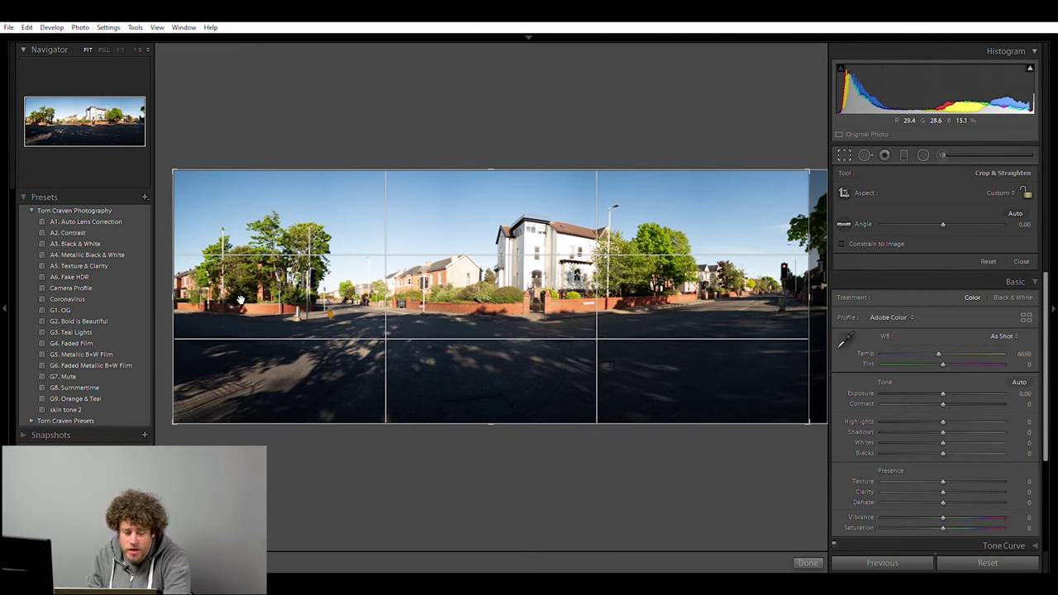
pyautogui.moveTo(176, 289); pyautogui.dragTo(200, 291)
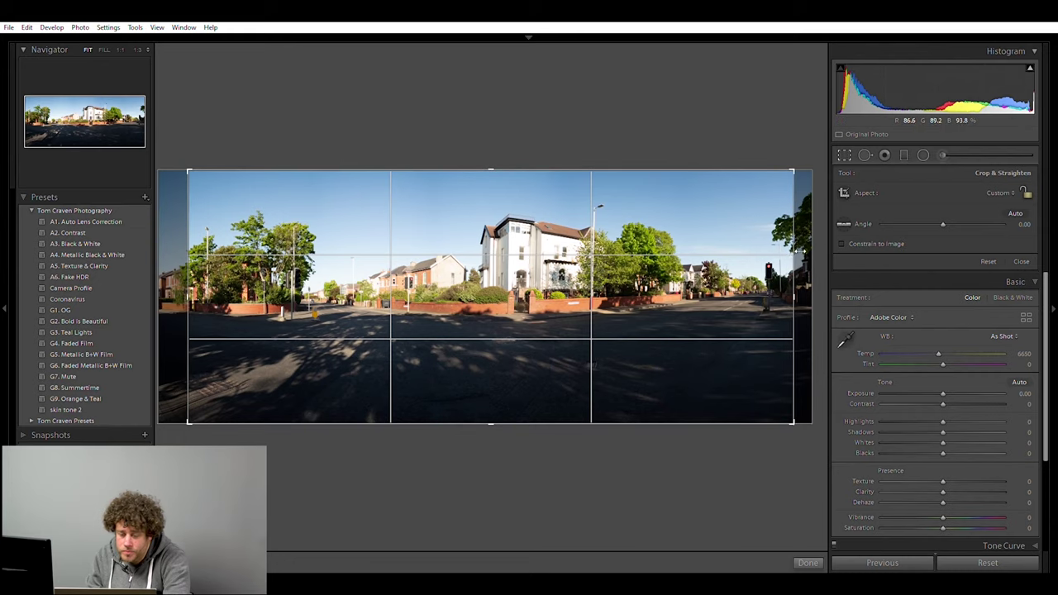
pyautogui.click(1016, 213)
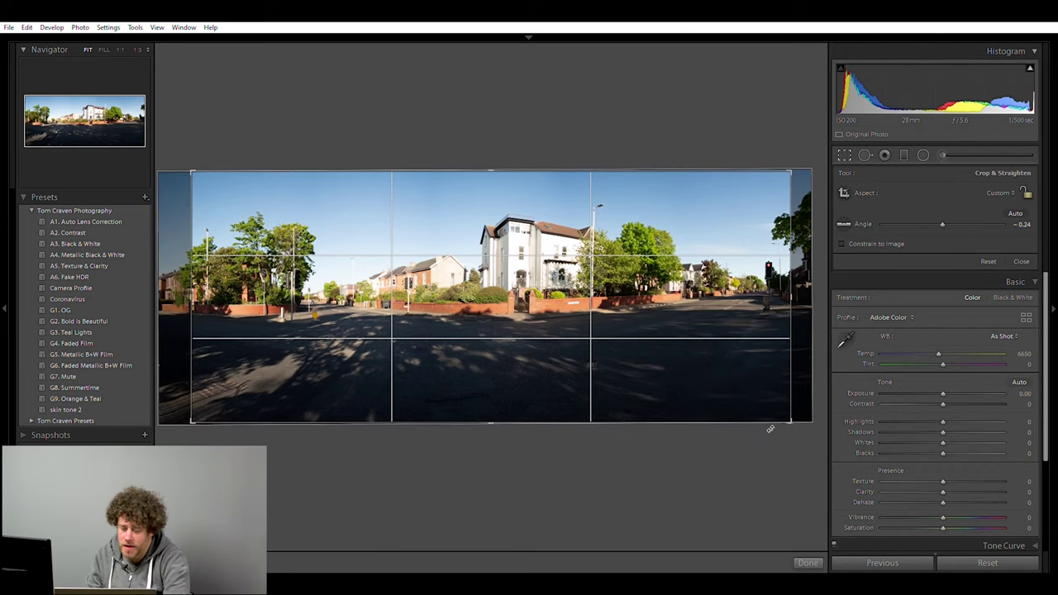
pyautogui.click(807, 563)
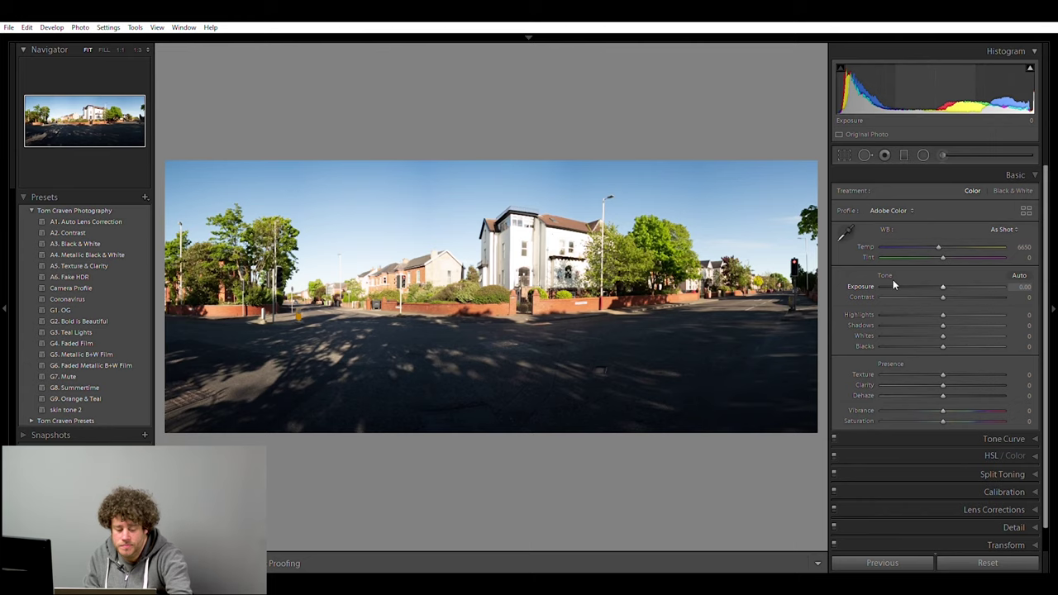
# Nudge the panorama's exposure and pull down its highlights and whites.
pyautogui.click(965, 286)
pyautogui.moveTo(965, 279); pyautogui.dragTo(950, 280)
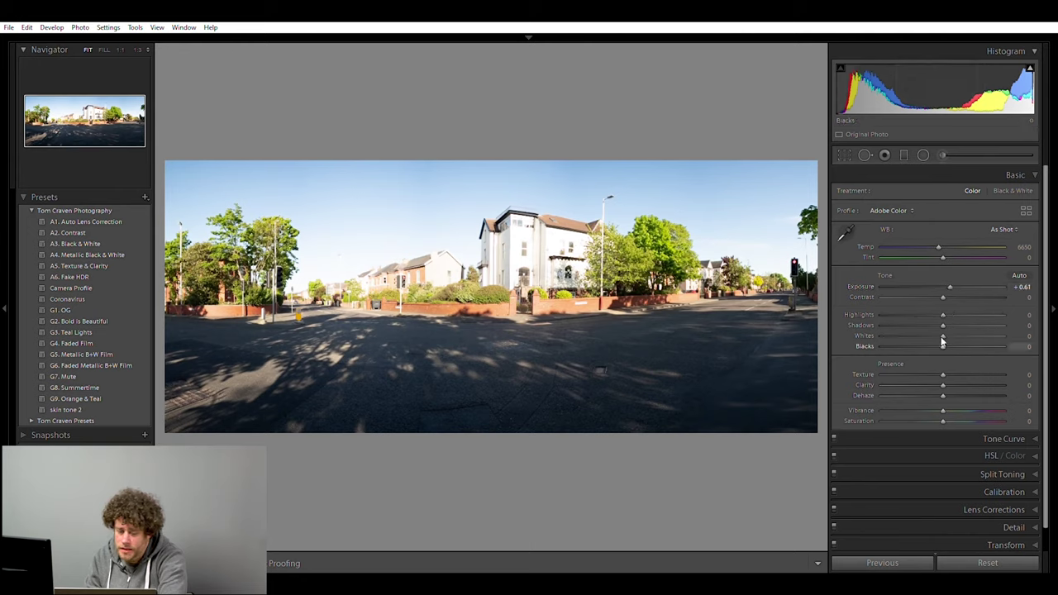
pyautogui.moveTo(942, 314); pyautogui.dragTo(884, 309)
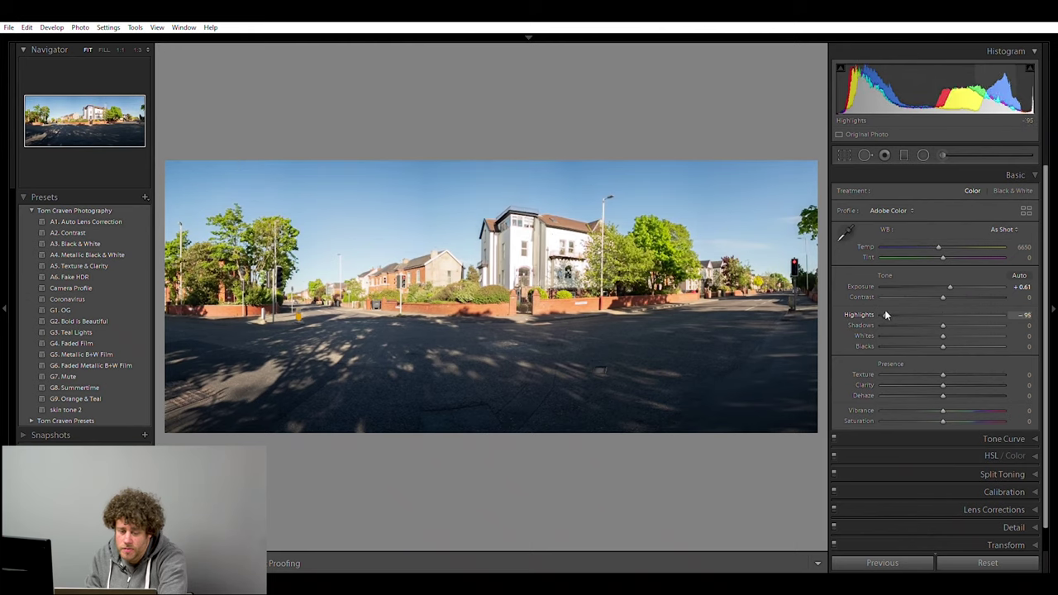
pyautogui.click(917, 327)
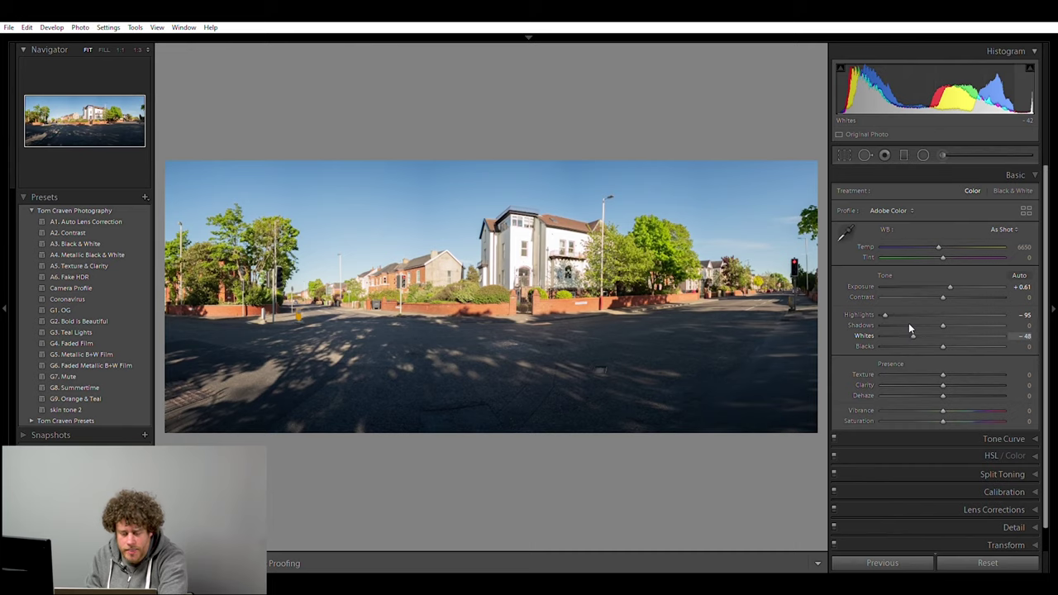
pyautogui.moveTo(909, 328); pyautogui.dragTo(891, 308)
# Settle exposure at +0.29, lift shadows to +100 and set blacks to -55.
pyautogui.moveTo(949, 287); pyautogui.dragTo(939, 282)
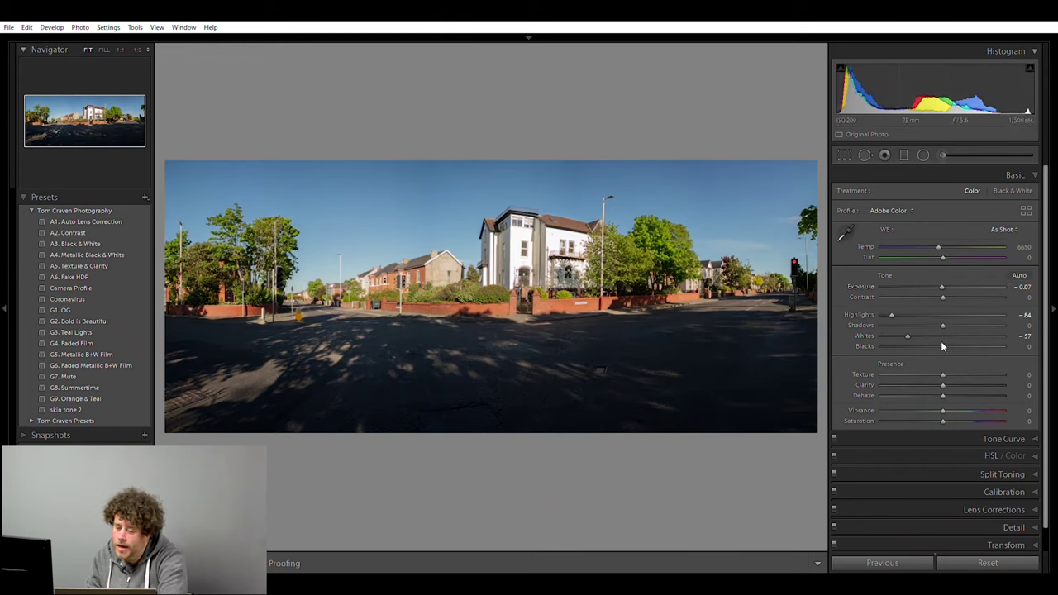
pyautogui.moveTo(941, 324); pyautogui.dragTo(923, 342)
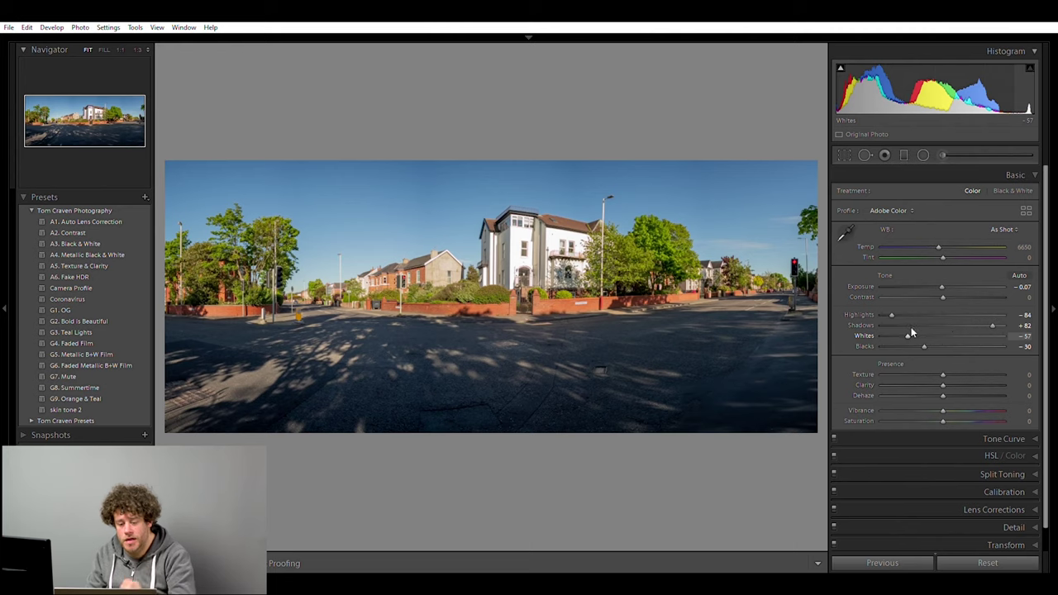
pyautogui.hotkey('ctrl', 'z')
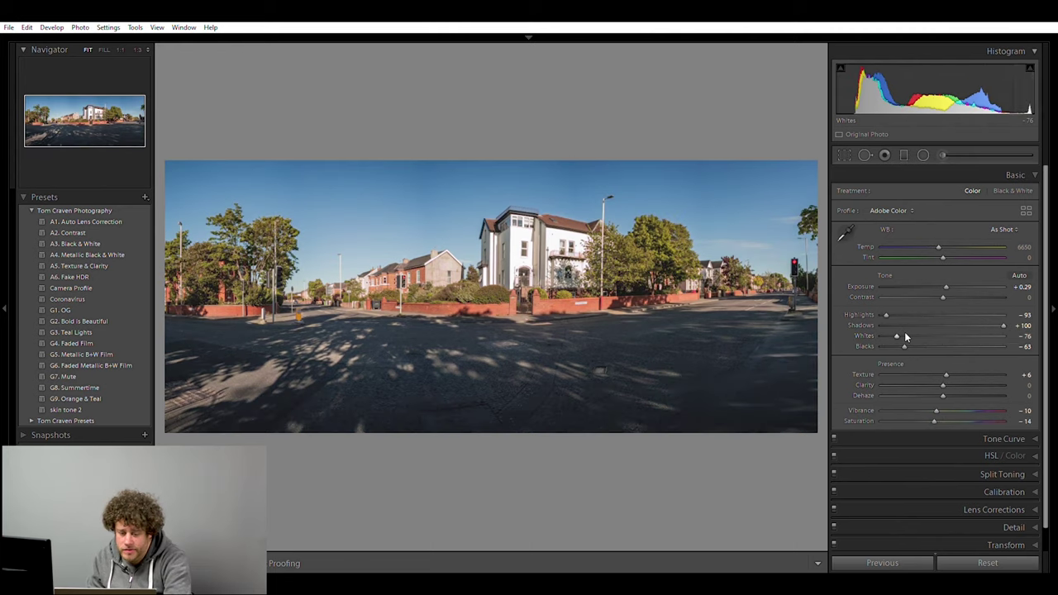
pyautogui.moveTo(903, 347)
pyautogui.mouseDown()
pyautogui.moveTo(946, 346)
pyautogui.moveTo(909, 348)
pyautogui.mouseUp()
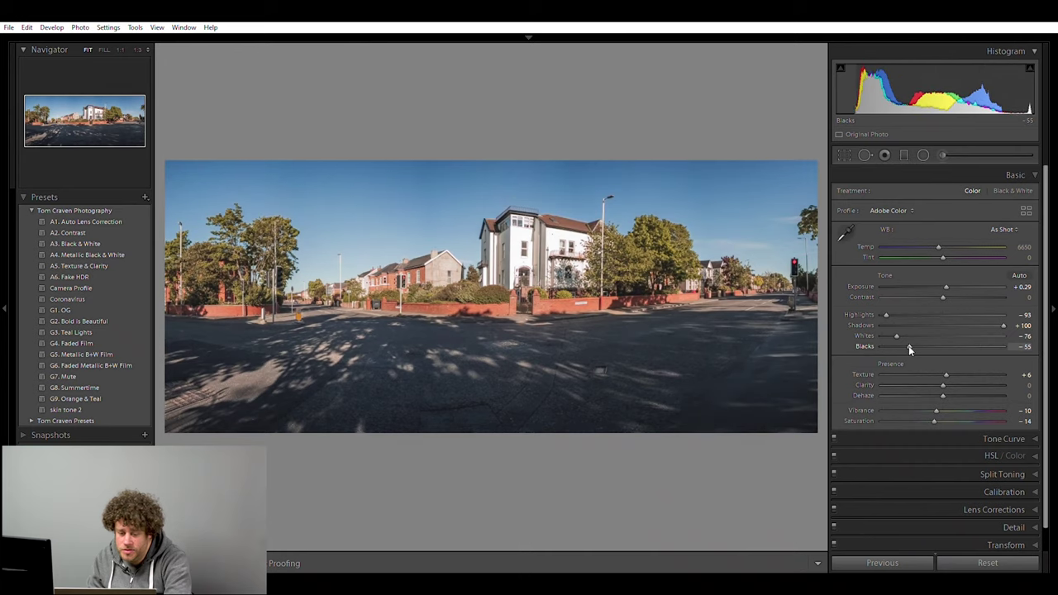
pyautogui.press('r')
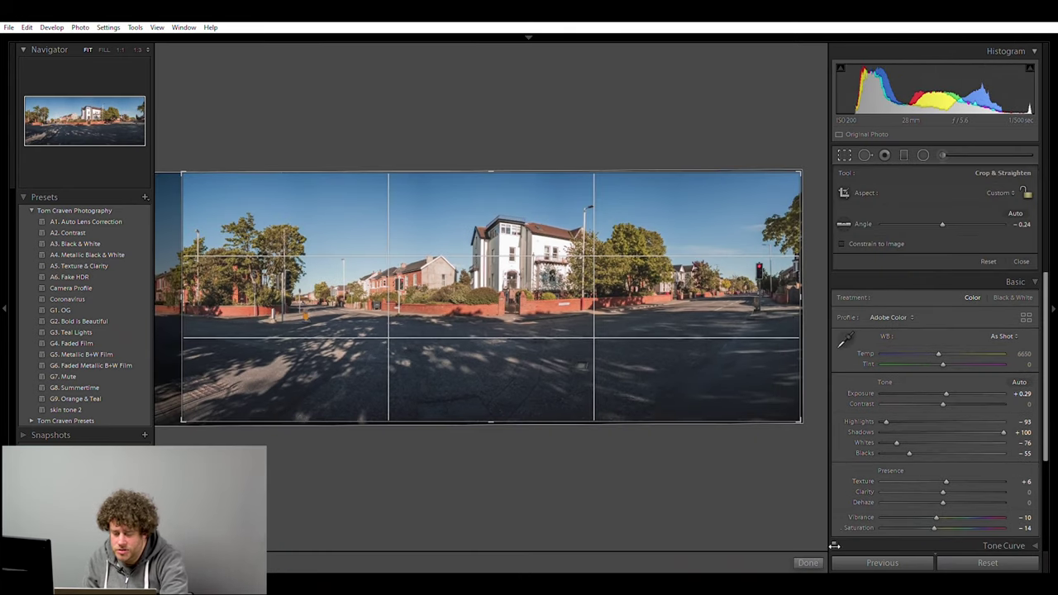
# Keep the crop, then inspect the panorama's right and left sides at 1:3 zoom before returning to Fit.
pyautogui.click(807, 563)
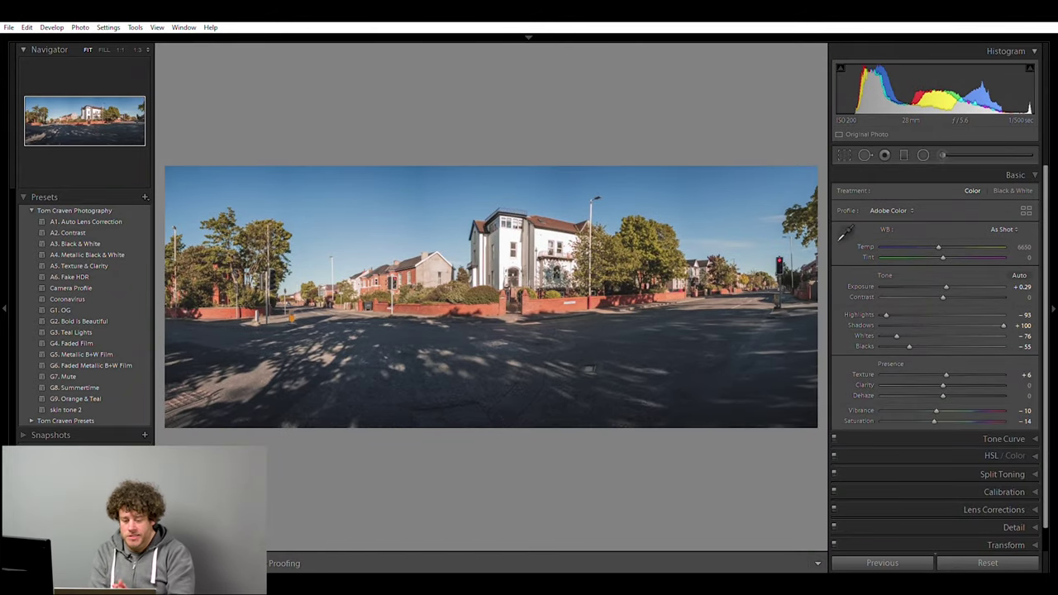
pyautogui.click(760, 291)
pyautogui.moveTo(764, 286); pyautogui.dragTo(360, 375)
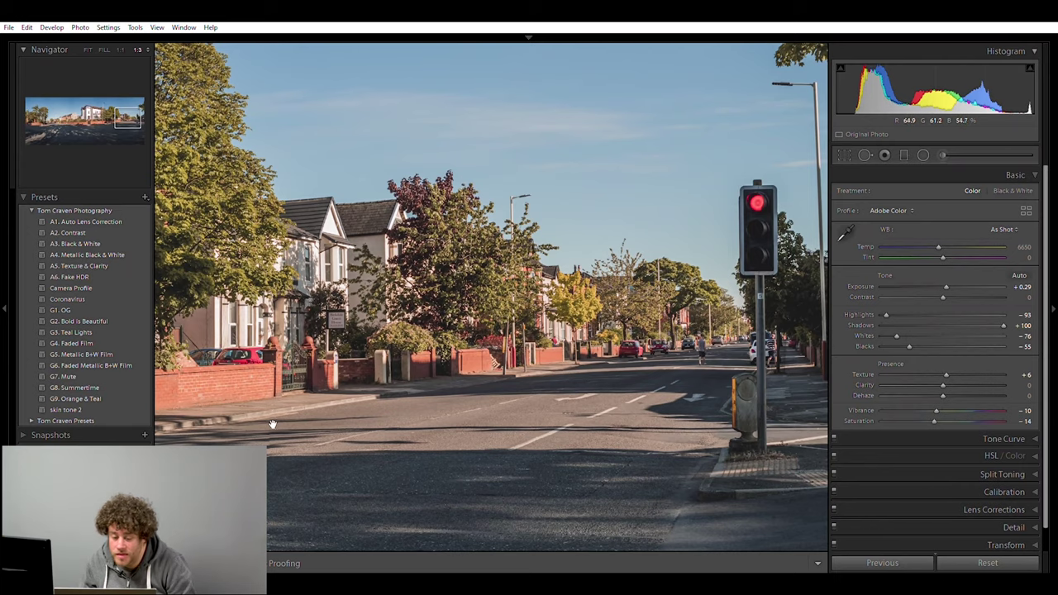
pyautogui.click(303, 409)
pyautogui.click(295, 304)
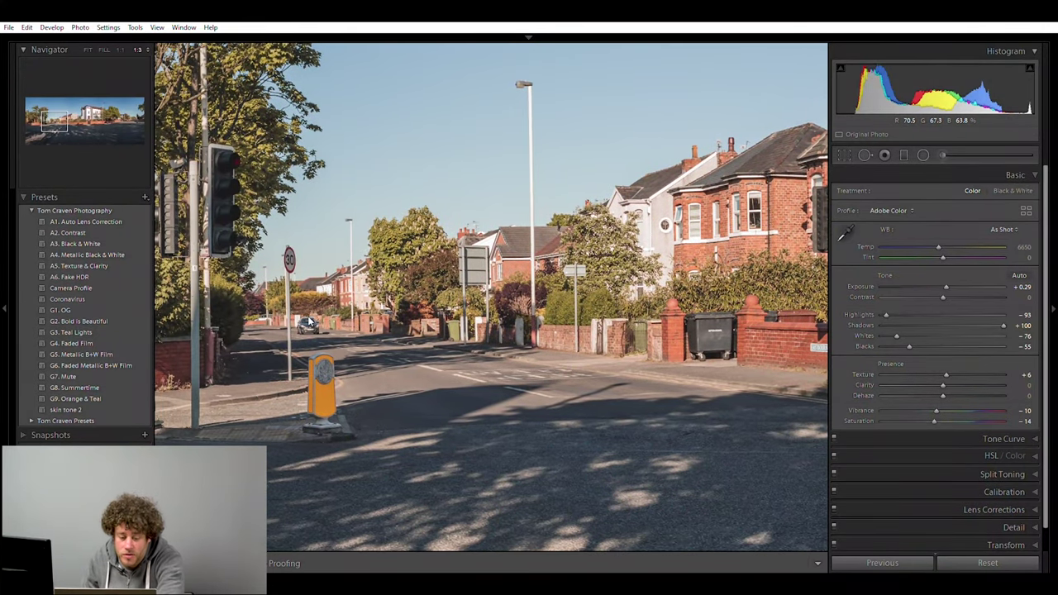
pyautogui.click(318, 329)
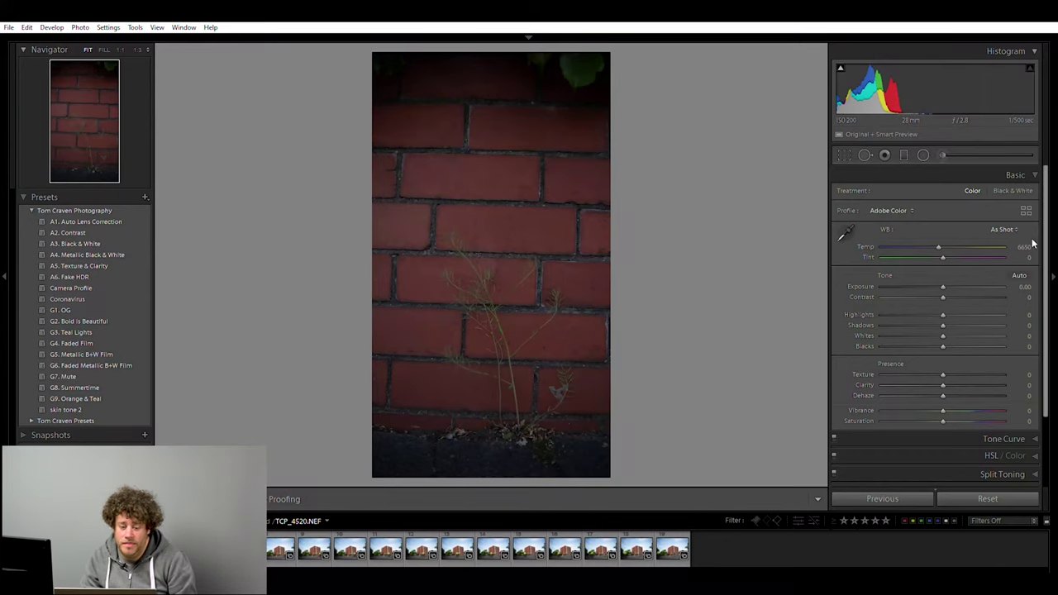
# Rotate the brick-wall photo level and crop it to a locked 4x5 portrait frame around the weed.
pyautogui.click(846, 154)
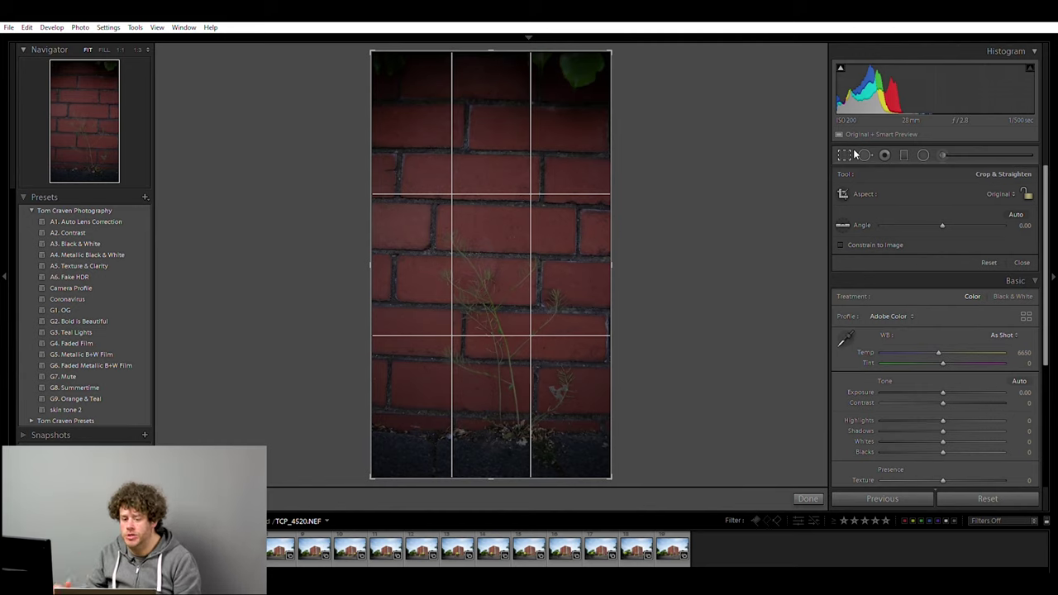
pyautogui.moveTo(671, 284)
pyautogui.mouseDown()
pyautogui.moveTo(676, 300)
pyautogui.moveTo(681, 279)
pyautogui.mouseUp()
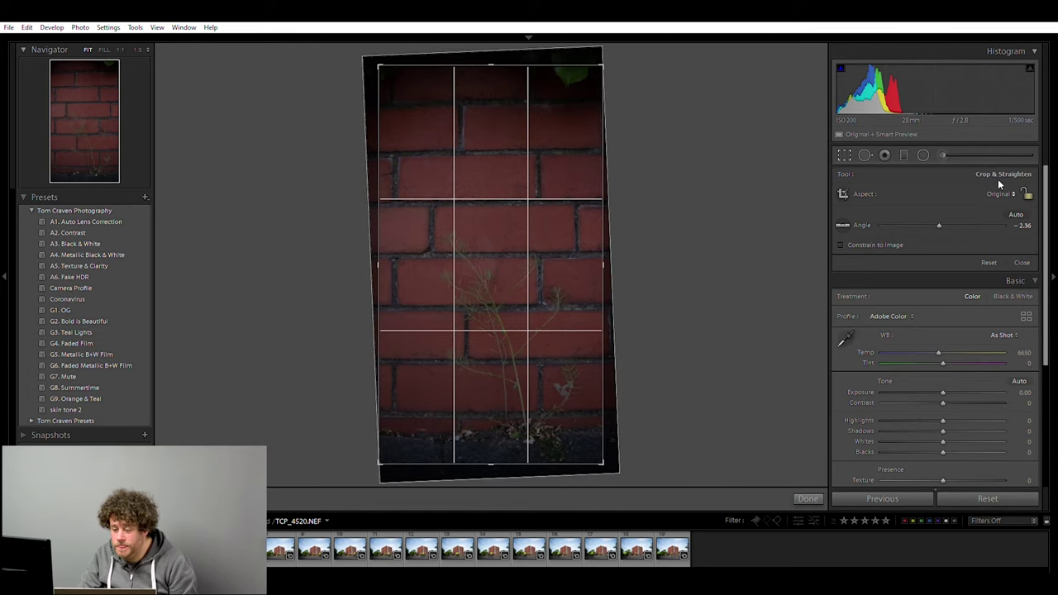
pyautogui.hotkey('shift', 'a')
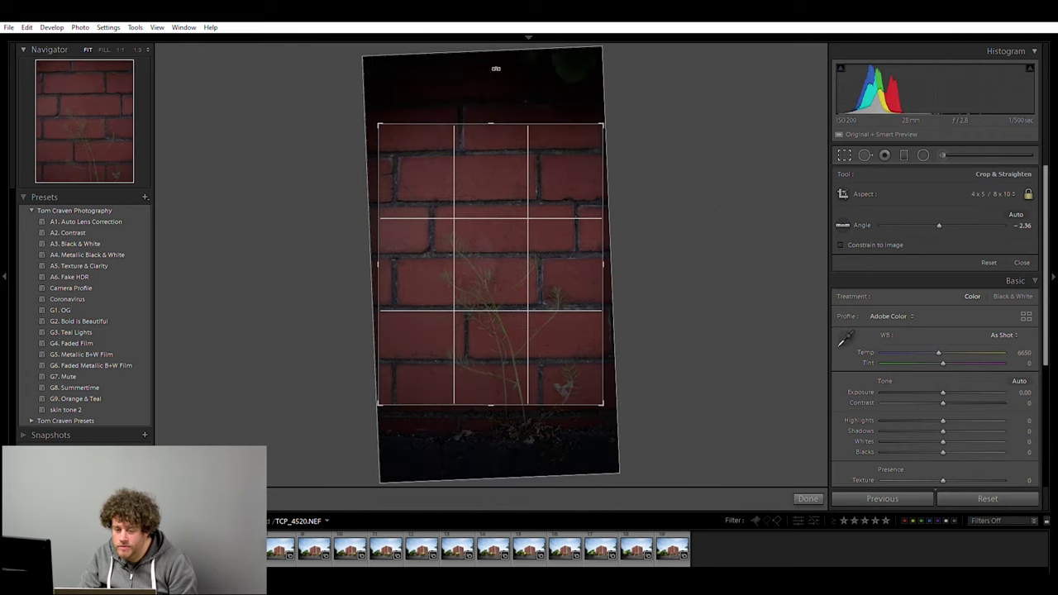
pyautogui.moveTo(496, 177); pyautogui.dragTo(499, 138)
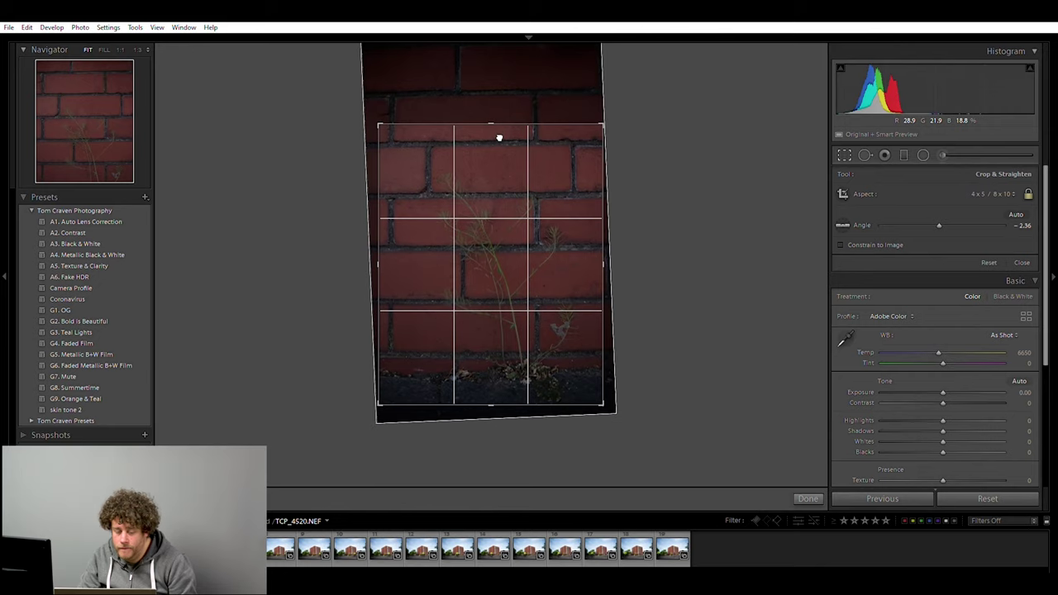
pyautogui.moveTo(770, 221); pyautogui.dragTo(768, 224)
# Apply the crop, add the Coronavirus preset, and brighten exposure to +2.33.
pyautogui.click(808, 497)
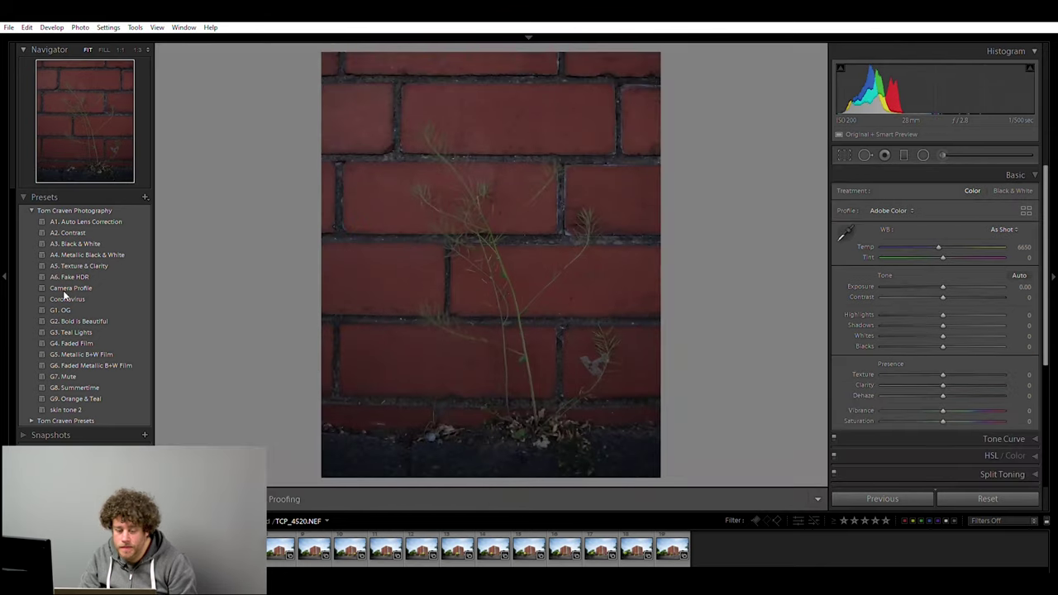
pyautogui.click(69, 296)
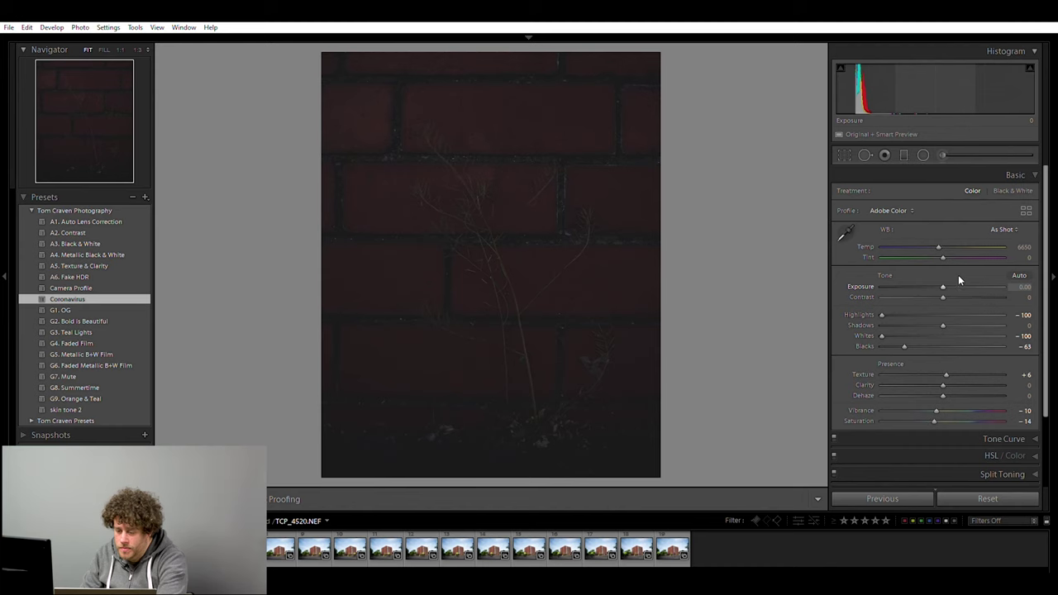
pyautogui.moveTo(957, 280); pyautogui.dragTo(976, 278)
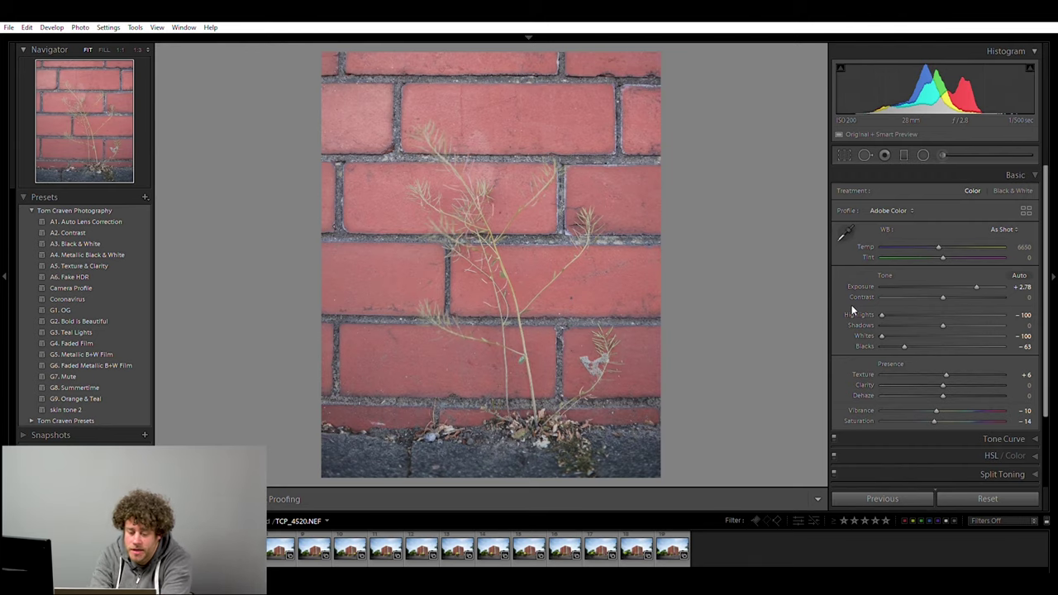
pyautogui.scroll(-3, 1028, 369)
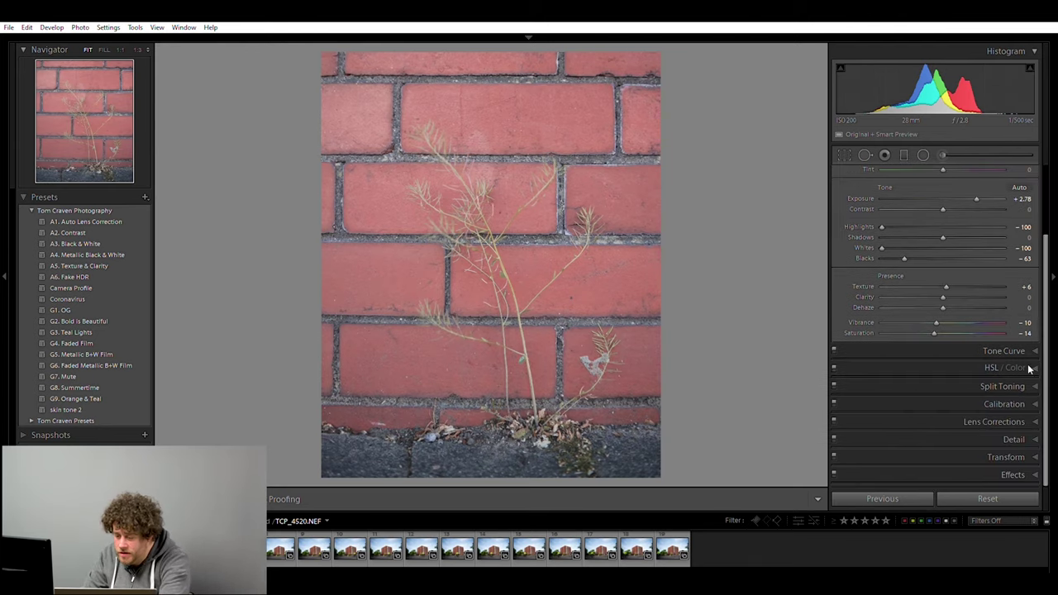
# In HSL, shift the Green hue to +100, reverting a trial Orange hue change.
pyautogui.click(932, 362)
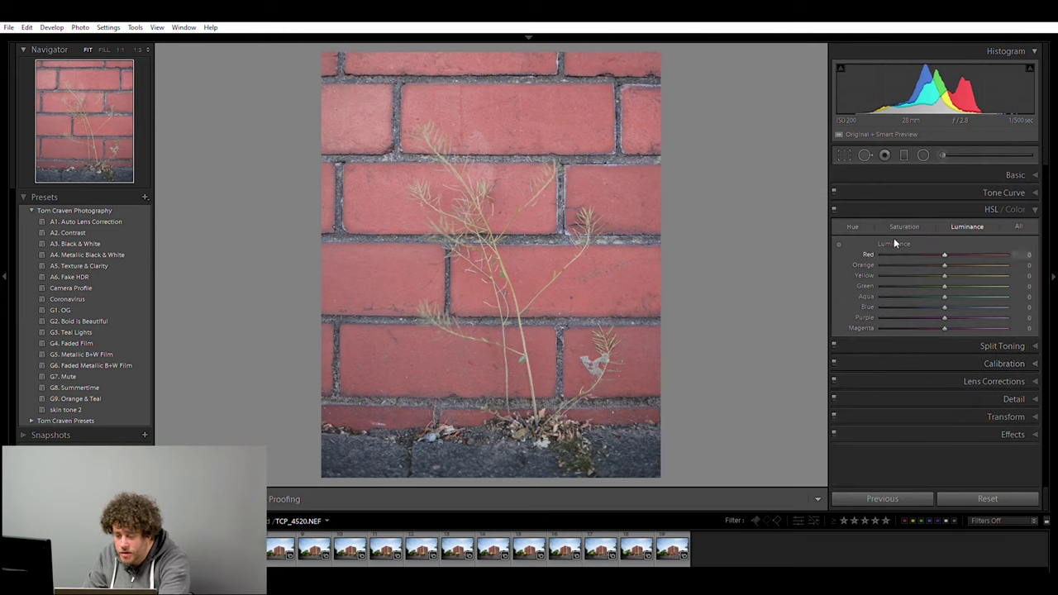
pyautogui.click(852, 226)
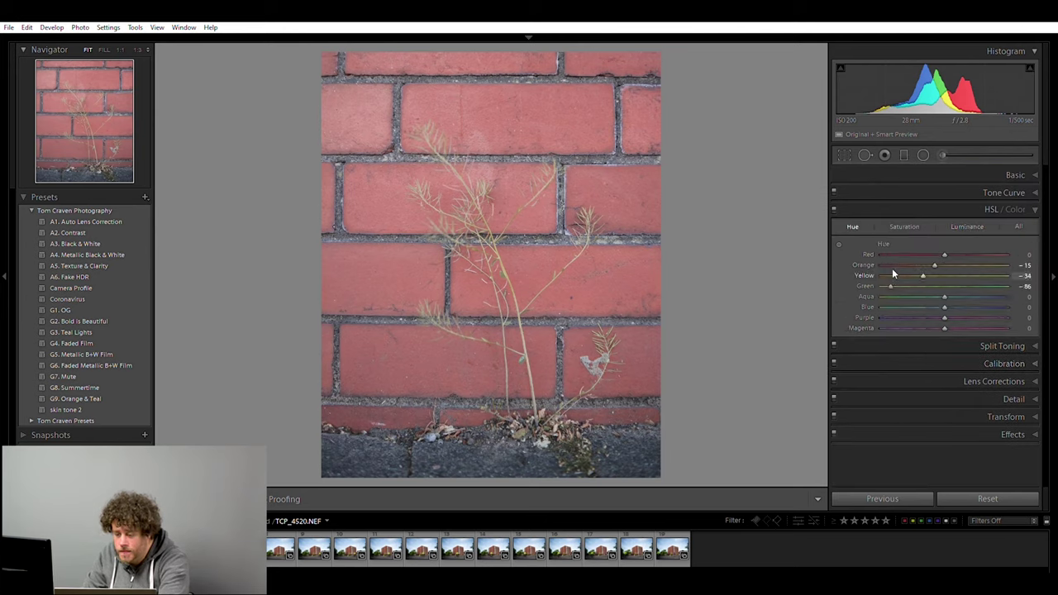
pyautogui.moveTo(886, 277); pyautogui.dragTo(1011, 283)
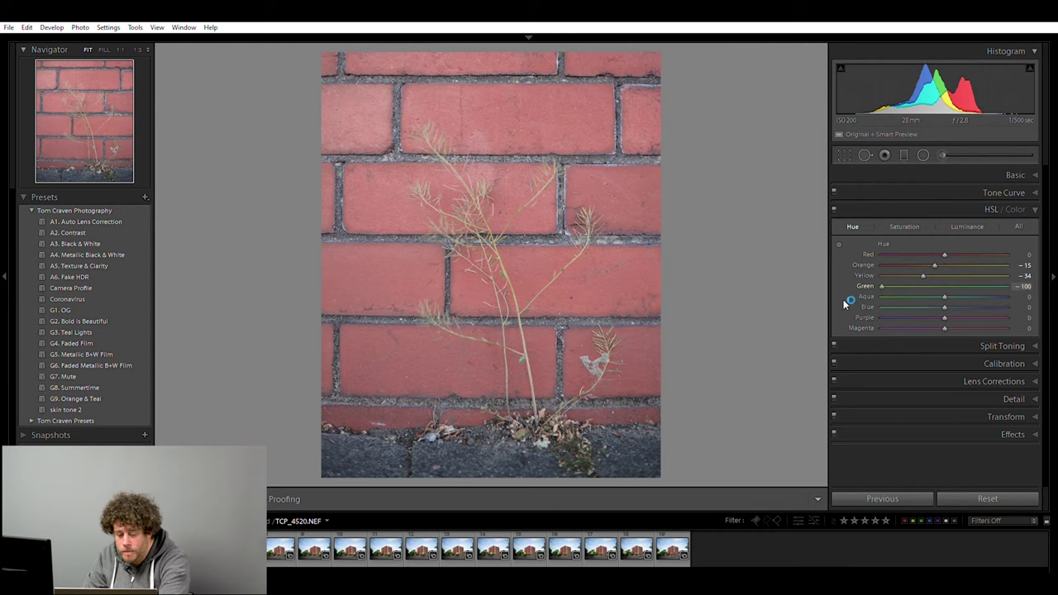
pyautogui.moveTo(927, 286); pyautogui.dragTo(869, 314)
pyautogui.moveTo(959, 305); pyautogui.dragTo(964, 273)
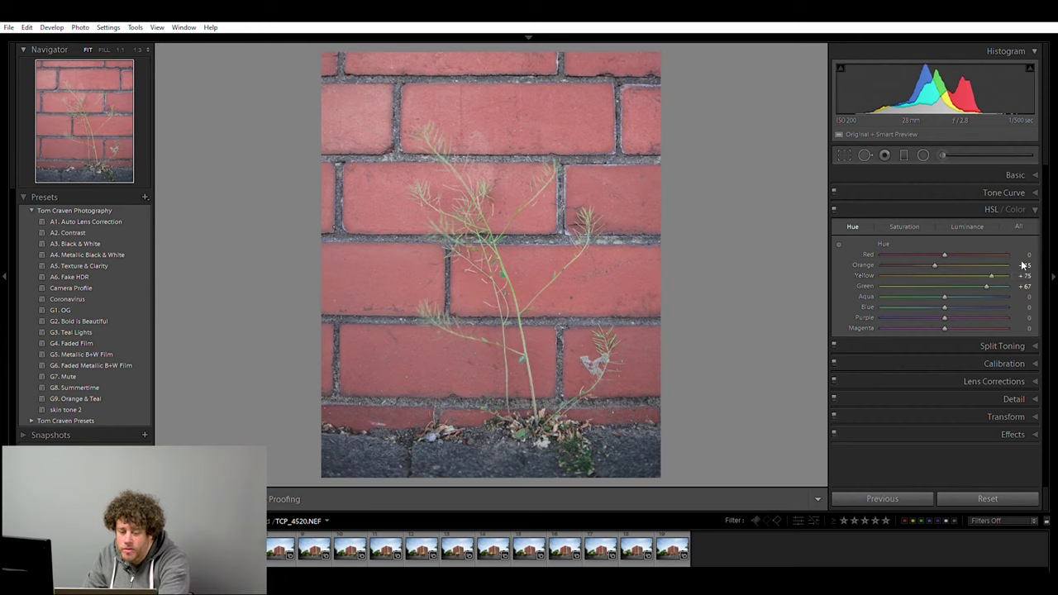
pyautogui.moveTo(985, 264); pyautogui.dragTo(921, 262)
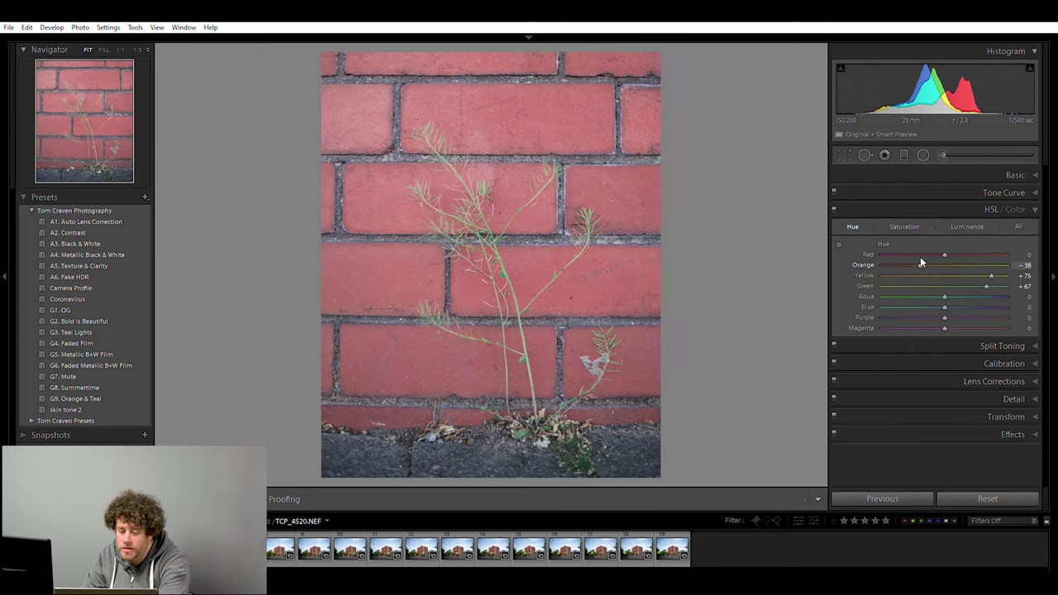
pyautogui.hotkey('ctrl', 'z')
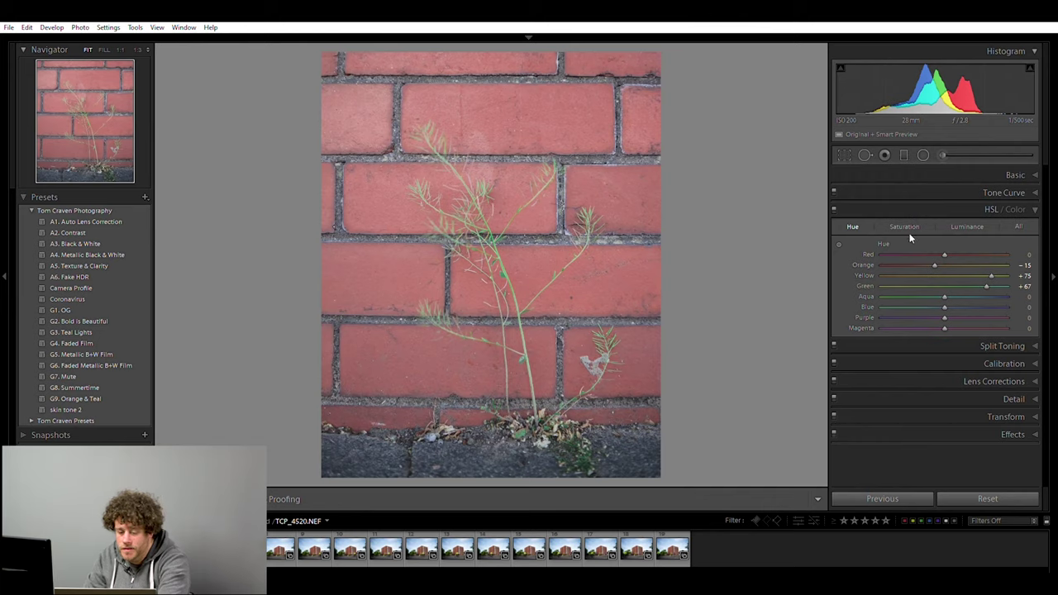
# Darken the green tones with Green Luminance at -40.
pyautogui.click(912, 225)
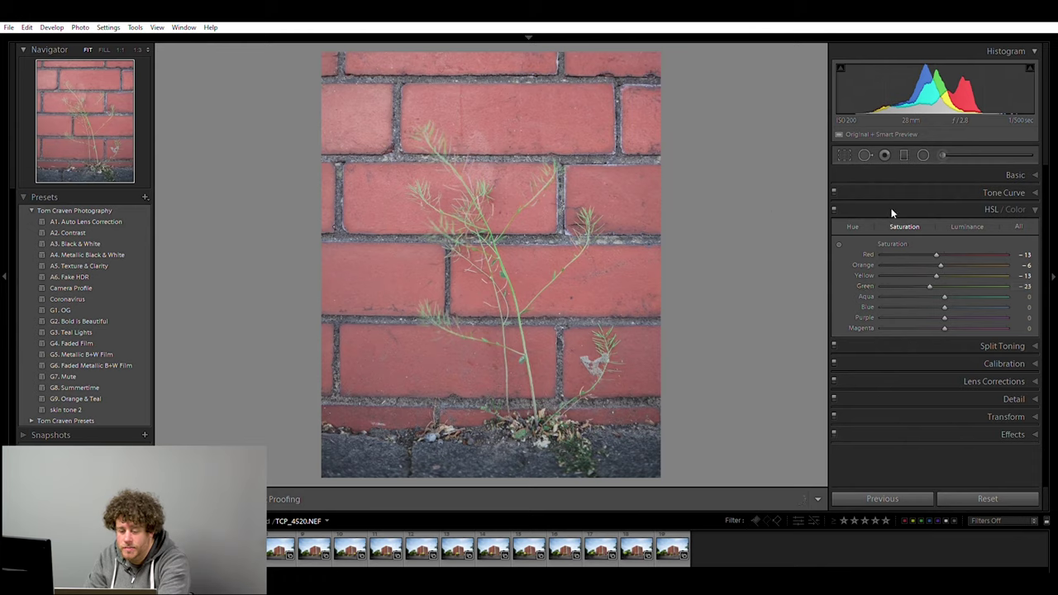
pyautogui.click(963, 225)
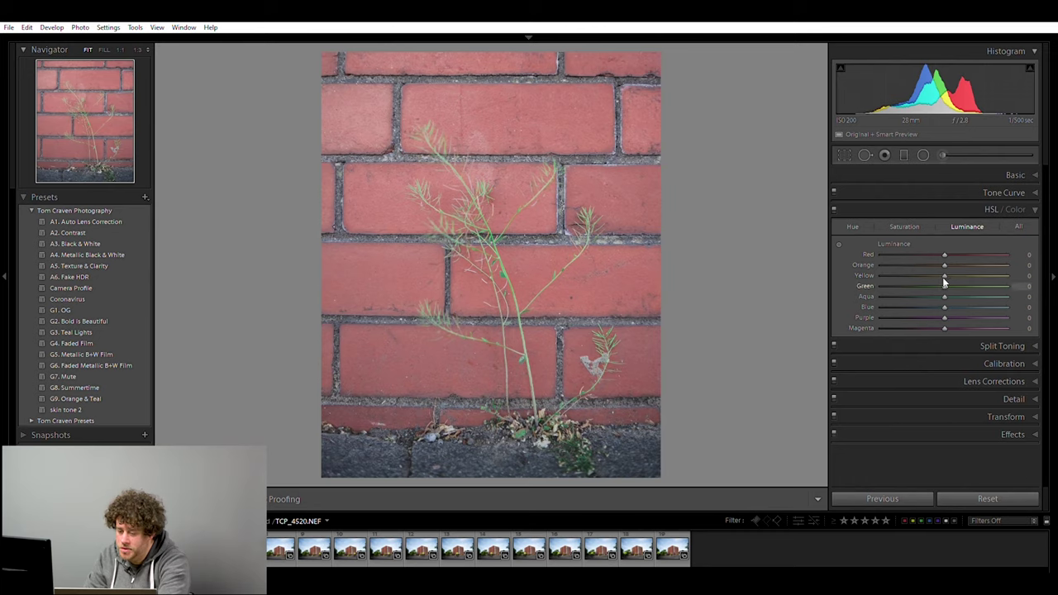
pyautogui.moveTo(933, 278)
pyautogui.mouseDown()
pyautogui.moveTo(871, 269)
pyautogui.moveTo(924, 271)
pyautogui.mouseUp()
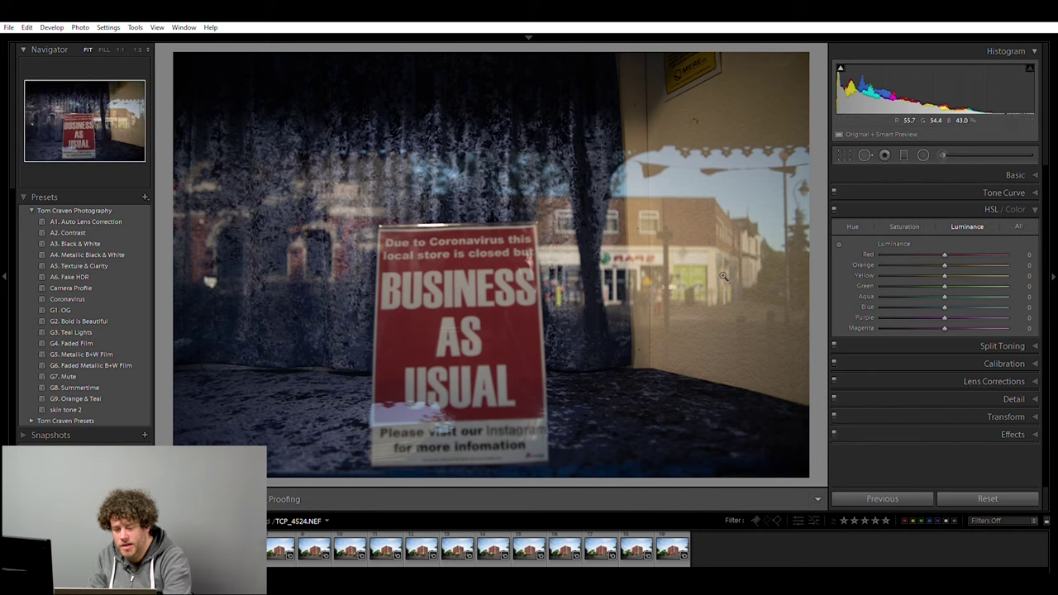
# Trim the top of the sign photo in a 16:9 crop, reposition it and rotate slightly level.
pyautogui.click(843, 154)
pyautogui.moveTo(492, 44); pyautogui.dragTo(491, 71)
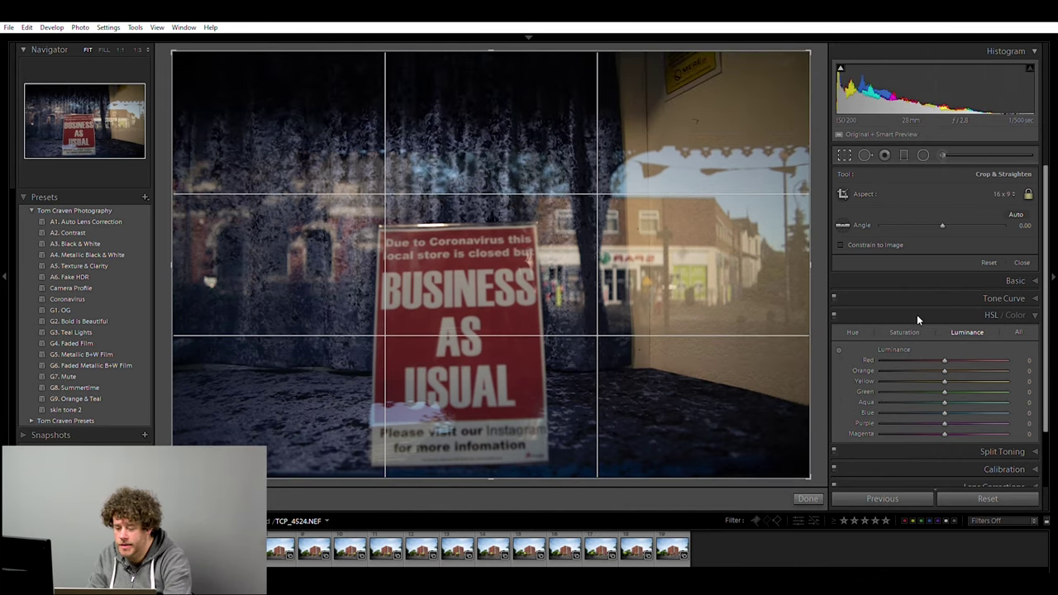
pyautogui.moveTo(611, 311); pyautogui.dragTo(609, 289)
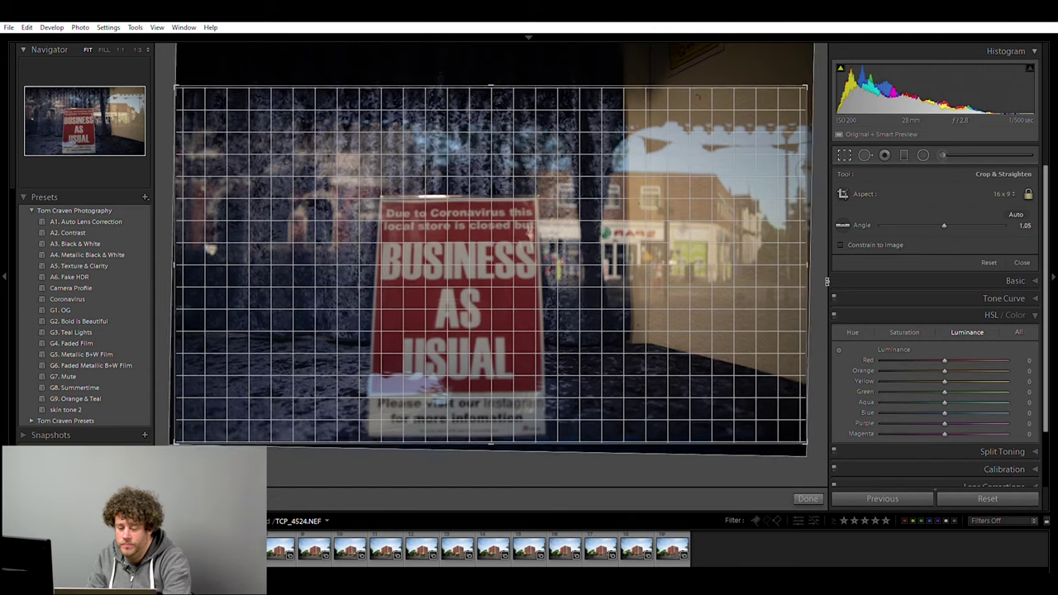
pyautogui.moveTo(826, 281); pyautogui.dragTo(826, 280)
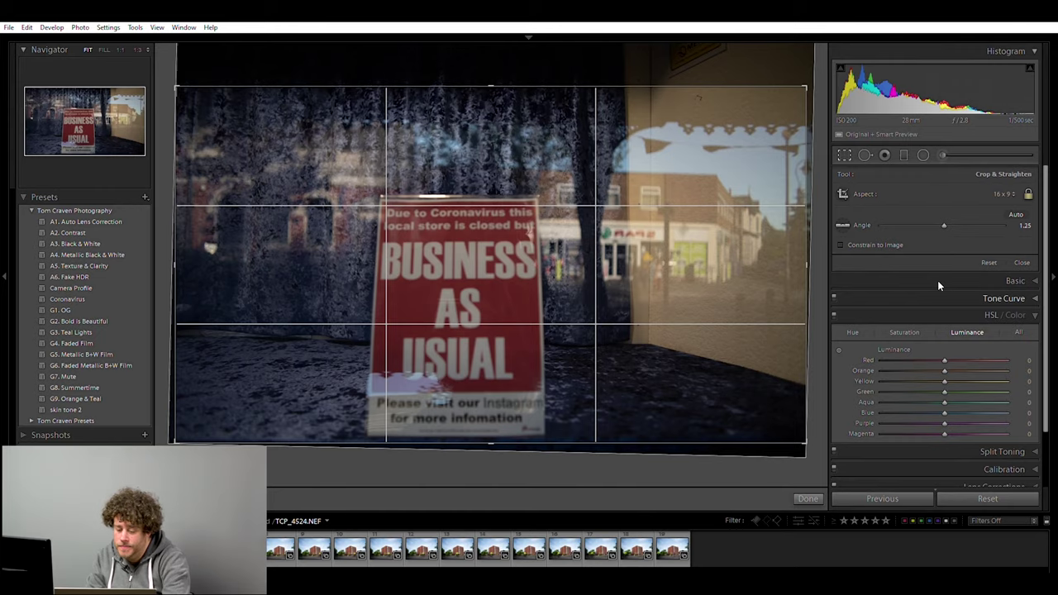
pyautogui.press('r')
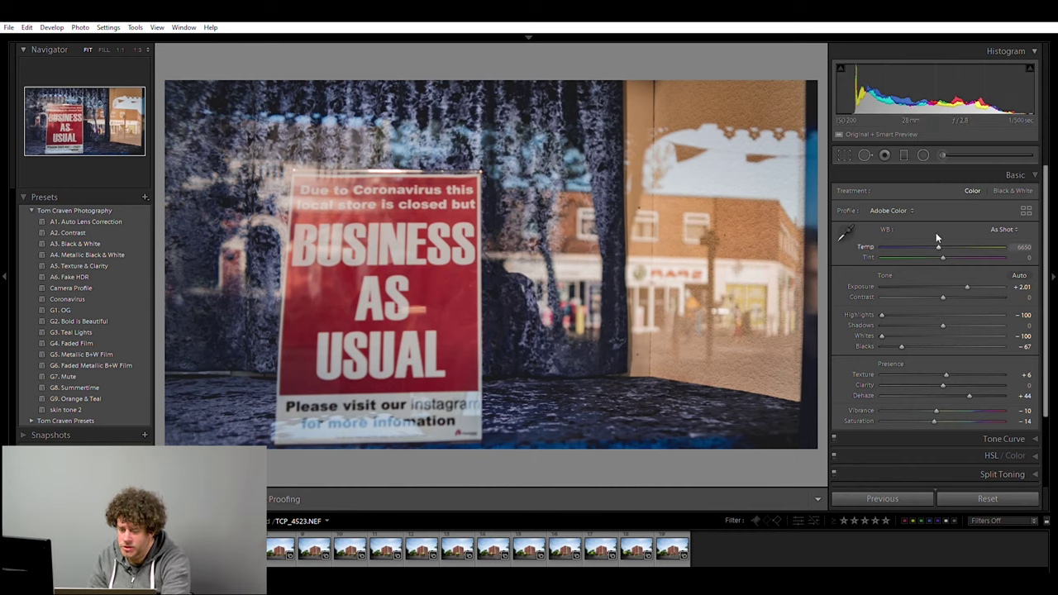
# Lower the sign photo's Temp slightly and open TCP_4559, the cyclists photo.
pyautogui.moveTo(935, 235); pyautogui.dragTo(928, 244)
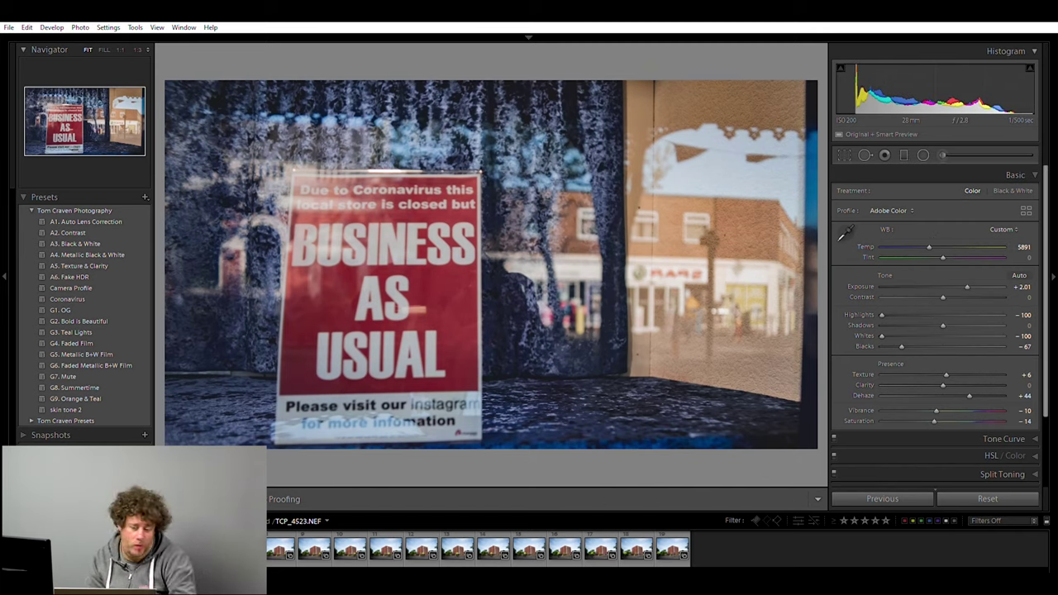
pyautogui.click(277, 548)
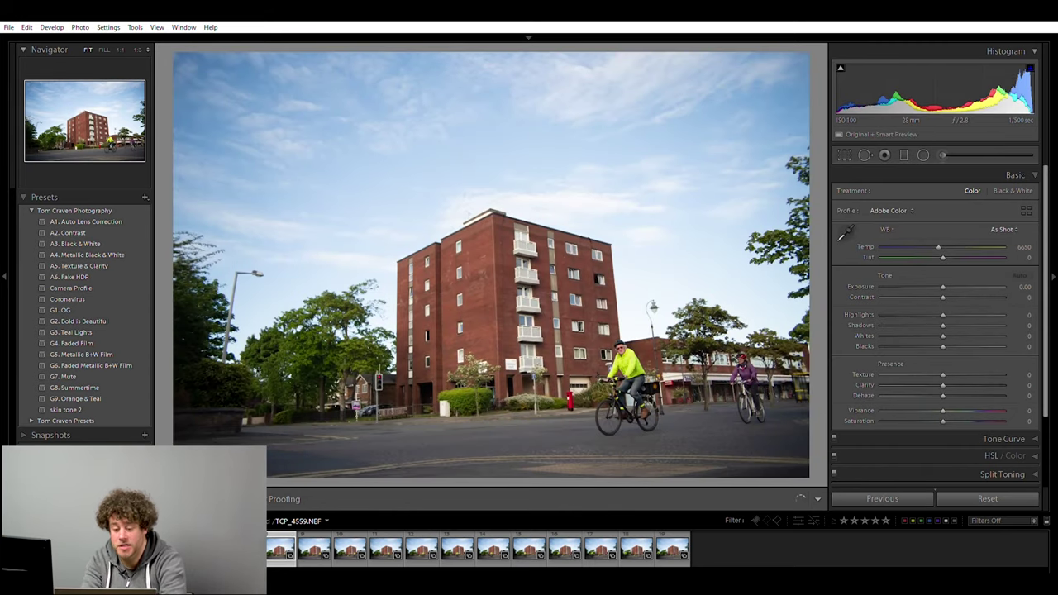
# Step through the filmstrip to the cyclists shot TCP_4563.
pyautogui.press('Right')
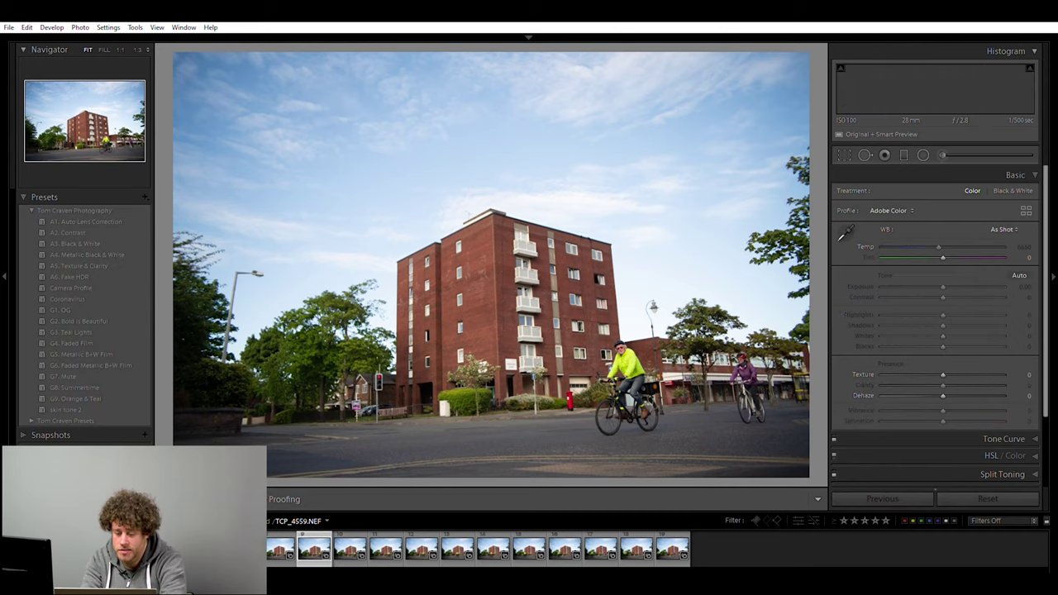
pyautogui.press('Right')
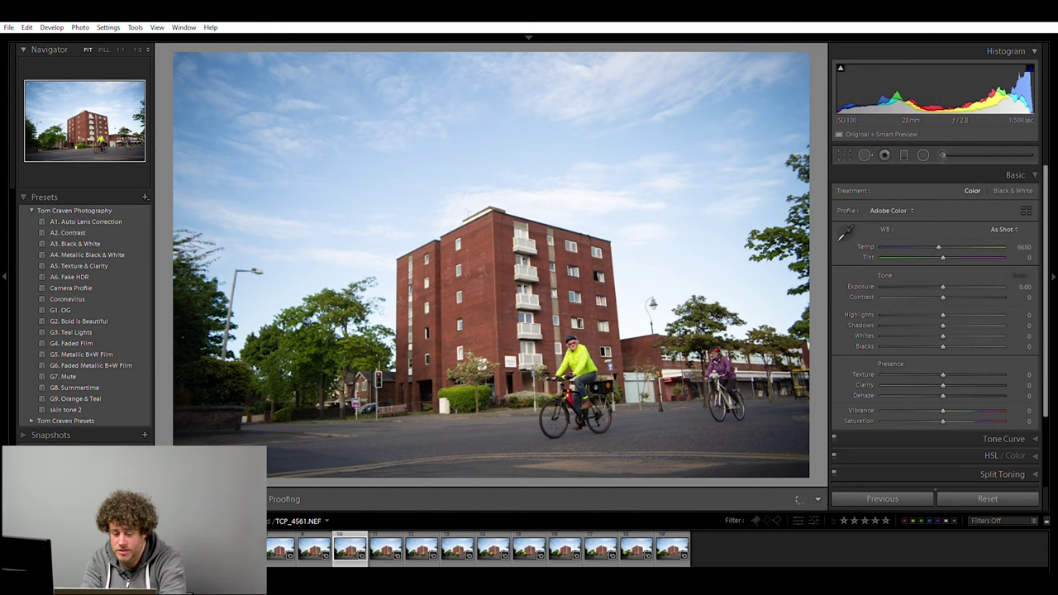
pyautogui.press('Right')
pyautogui.press('Right')
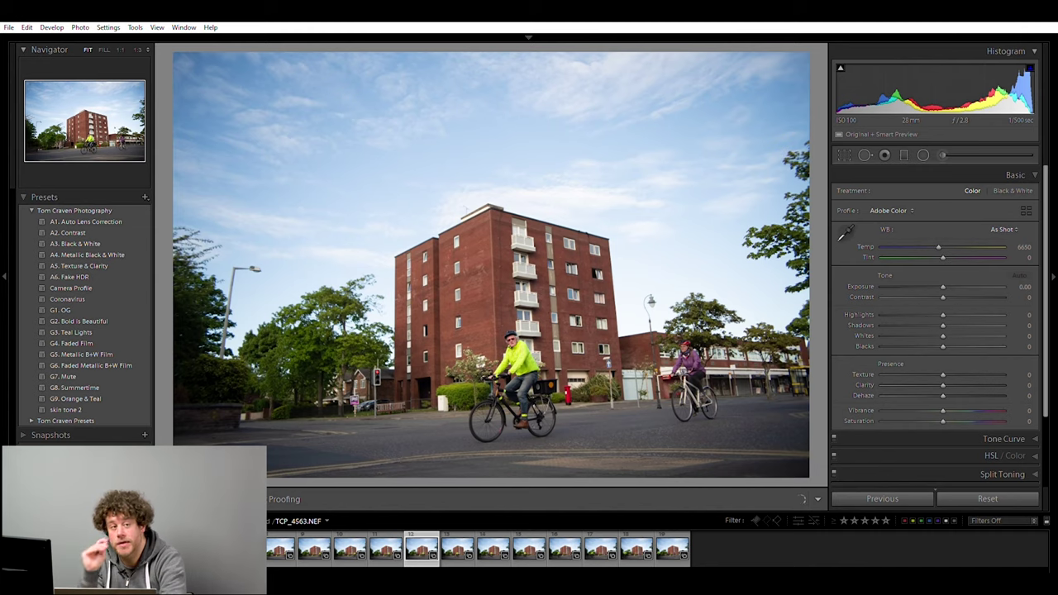
pyautogui.press('Right')
pyautogui.press('Left')
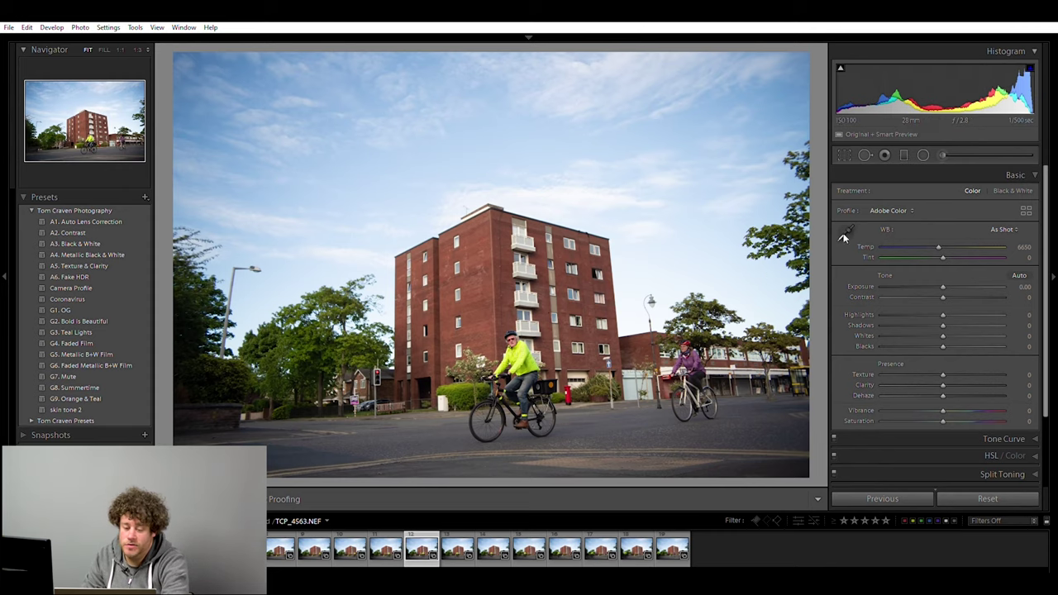
# Apply the Coronavirus preset, set exposure to +0.57, and zoom into the top-right sky.
pyautogui.click(60, 299)
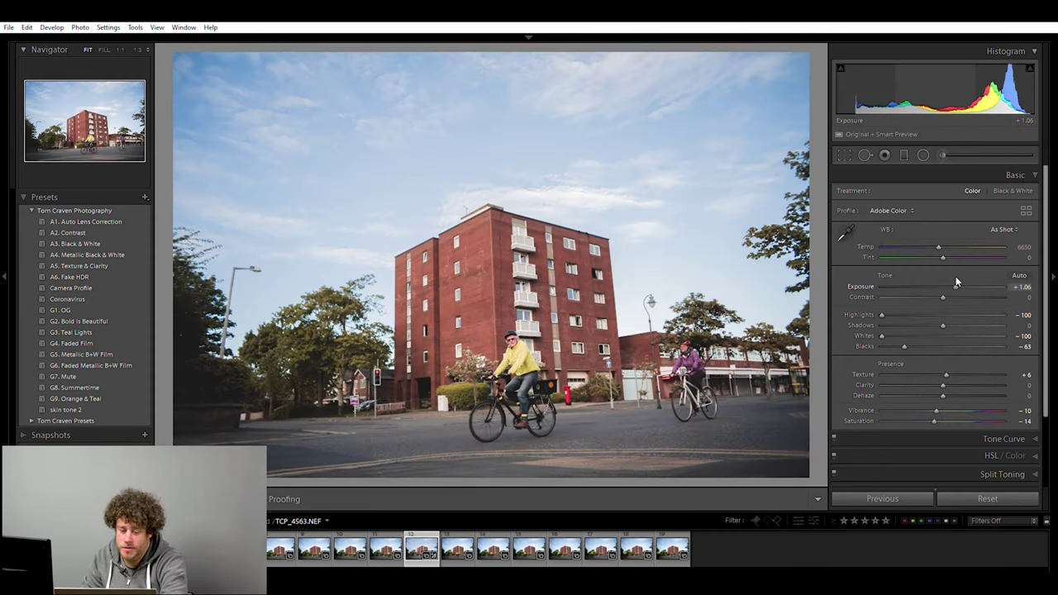
pyautogui.moveTo(956, 283); pyautogui.dragTo(950, 284)
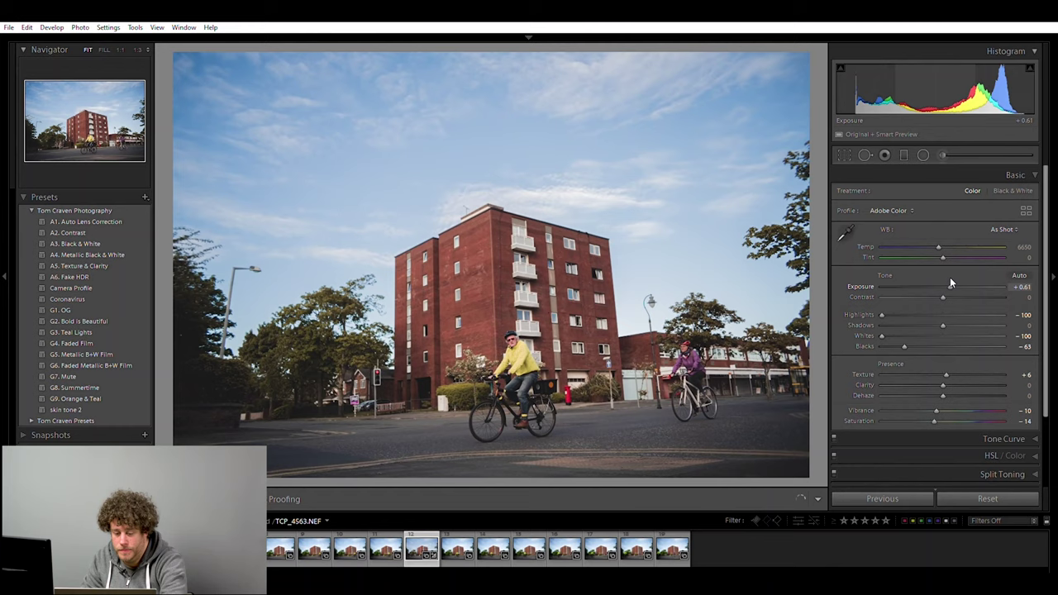
pyautogui.click(882, 345)
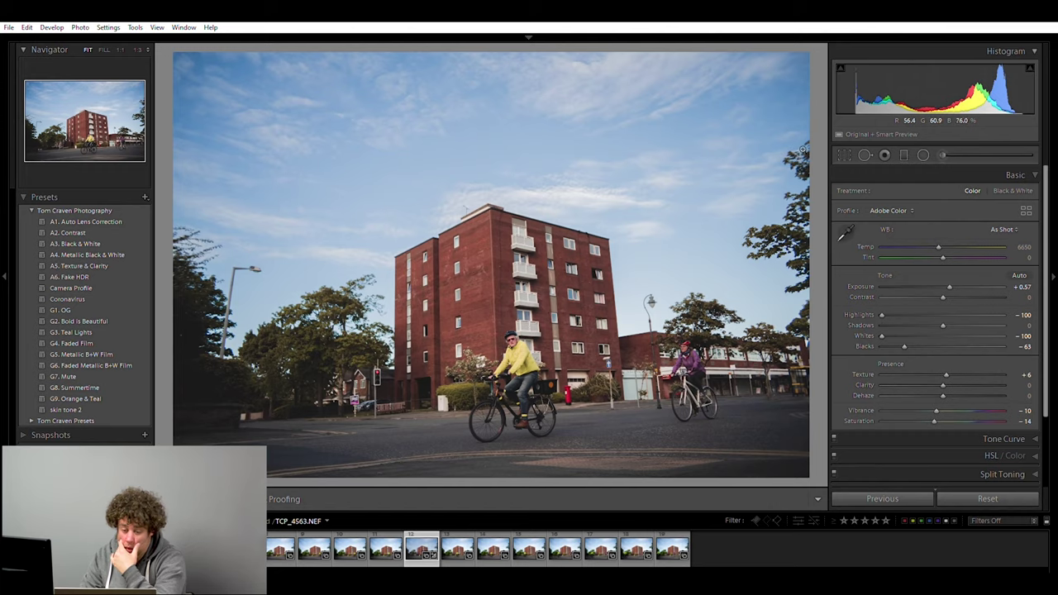
pyautogui.click(775, 176)
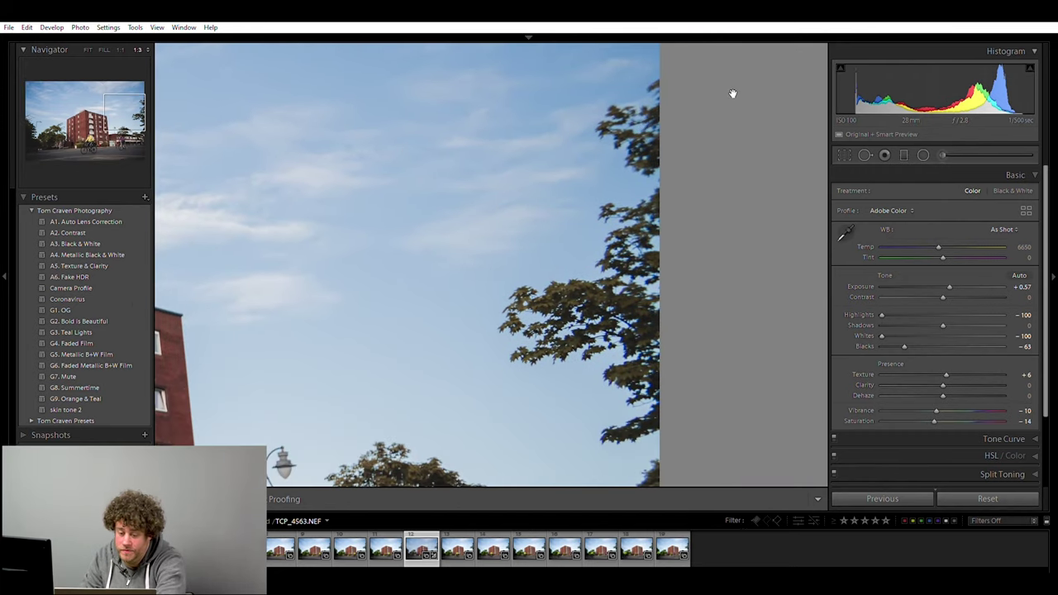
# Heal the top-right sky beside the tree with a size 73 brush, then return to Fit view.
pyautogui.click(865, 154)
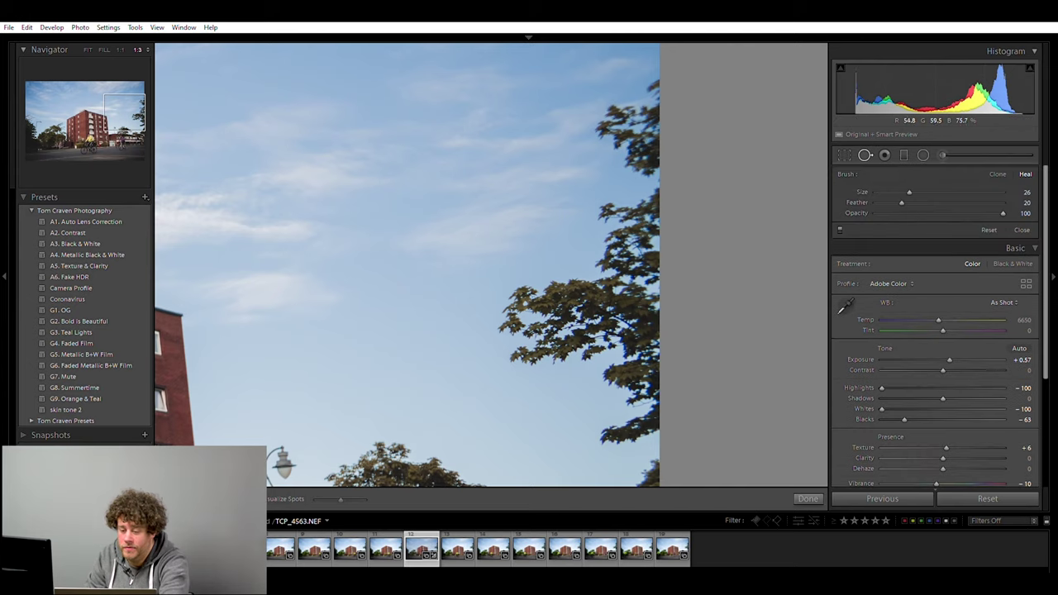
pyautogui.moveTo(926, 180); pyautogui.dragTo(969, 180)
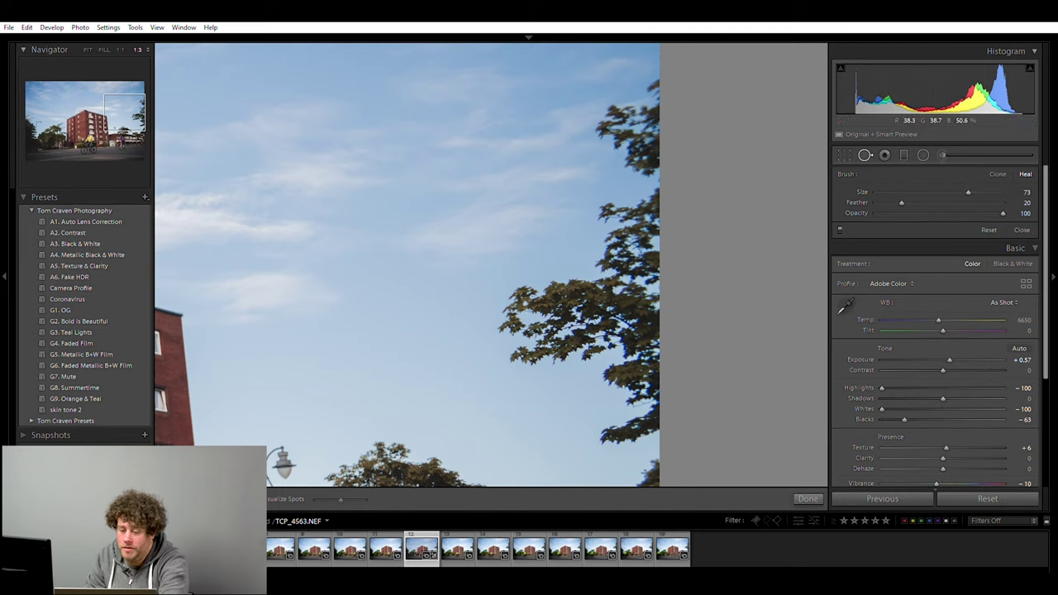
pyautogui.moveTo(660, 86)
pyautogui.mouseDown()
pyautogui.moveTo(661, 150)
pyautogui.moveTo(647, 161)
pyautogui.moveTo(630, 147)
pyautogui.moveTo(649, 135)
pyautogui.moveTo(631, 109)
pyautogui.moveTo(647, 106)
pyautogui.moveTo(613, 106)
pyautogui.moveTo(608, 117)
pyautogui.moveTo(628, 136)
pyautogui.moveTo(611, 126)
pyautogui.moveTo(649, 95)
pyautogui.moveTo(649, 127)
pyautogui.mouseUp()
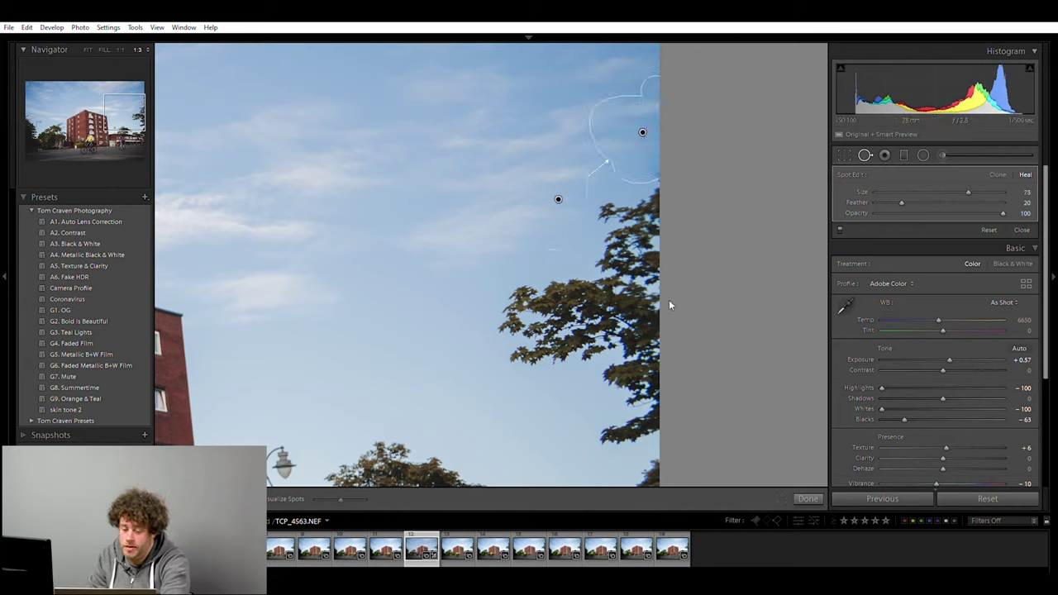
pyautogui.moveTo(669, 302); pyautogui.dragTo(373, 213)
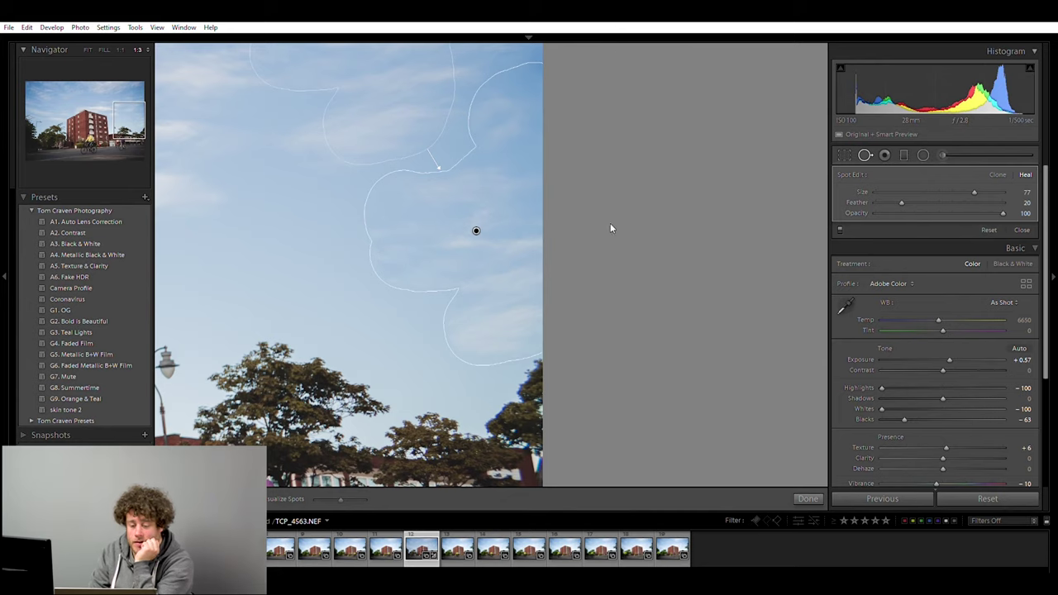
pyautogui.press('Escape')
pyautogui.press('q')
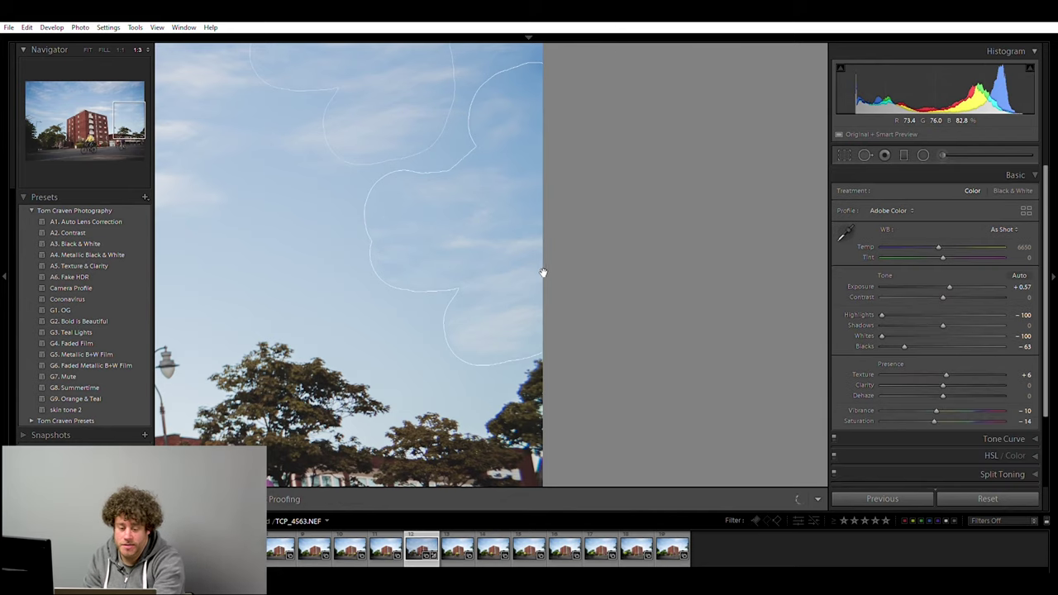
pyautogui.click(481, 281)
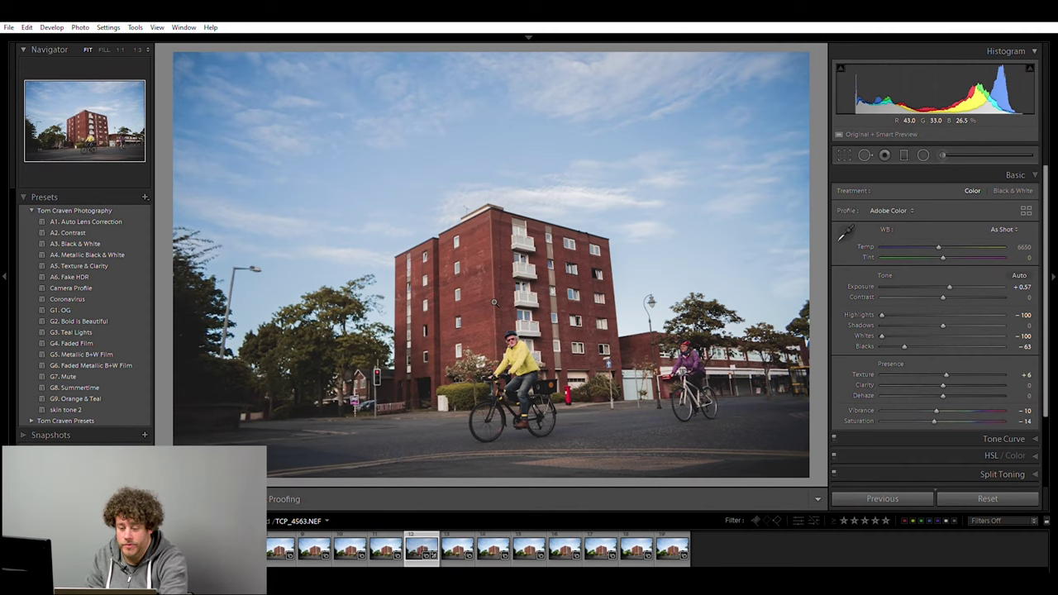
pyautogui.press('y')
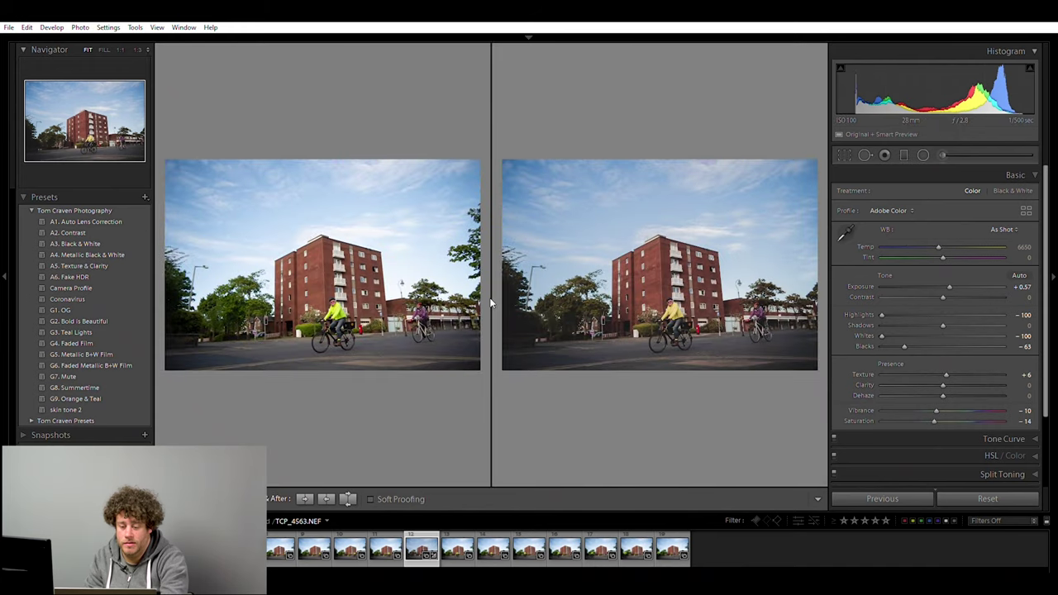
pyautogui.press('y')
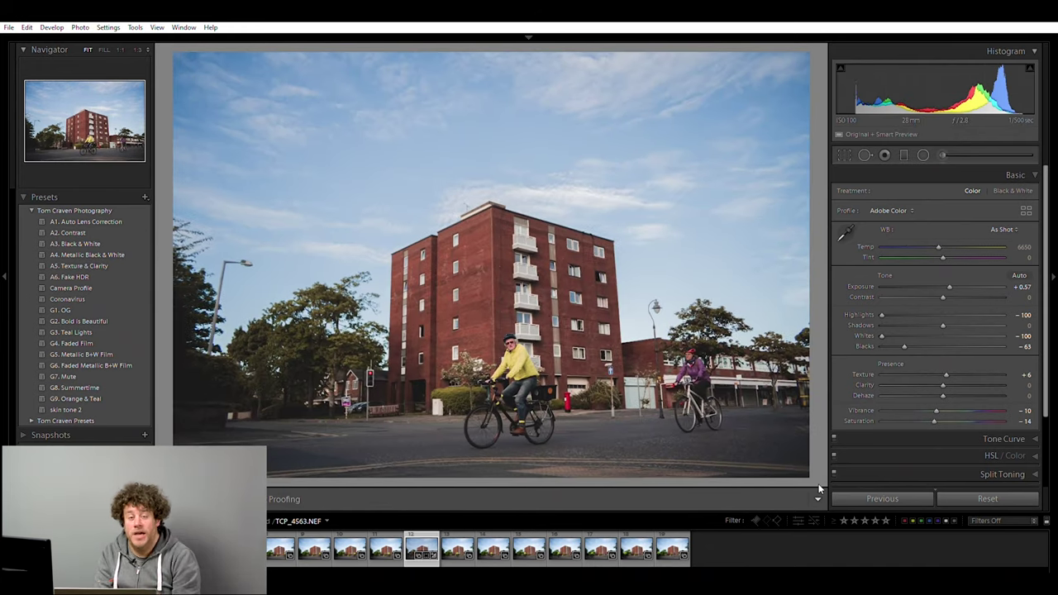